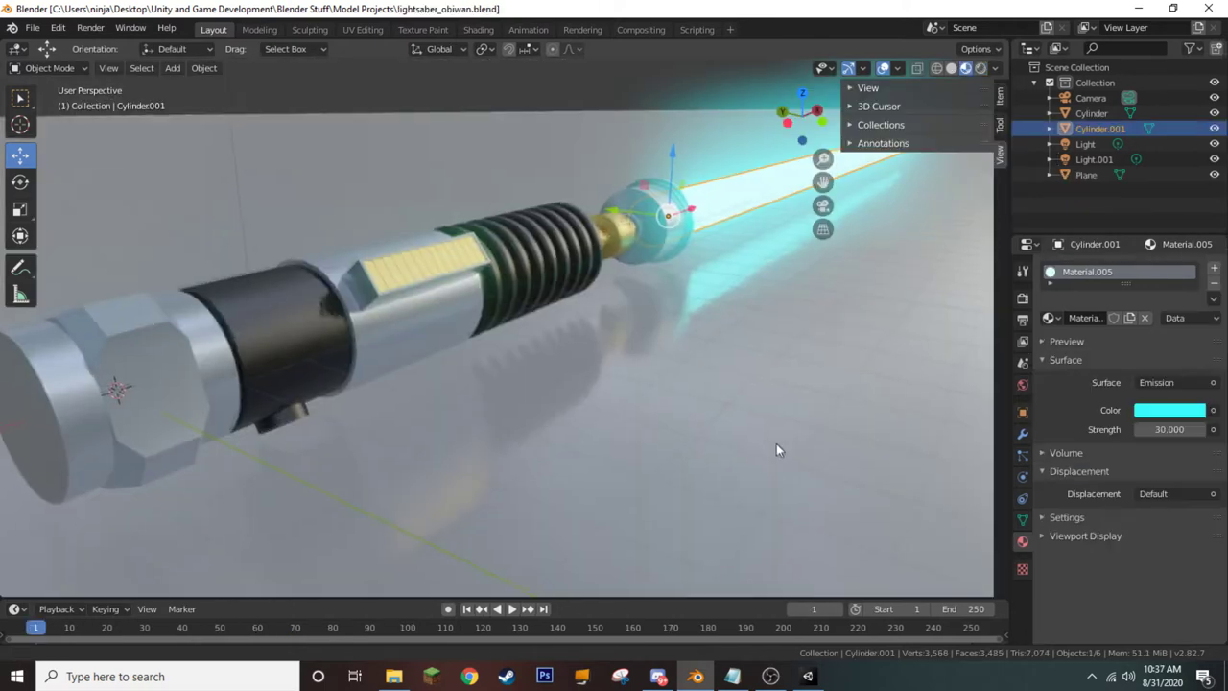
- Load mwesterstudios.com in Chrome and scroll down through the page
{"action": "middle_click_drag", "start_coordinate": [776, 444], "coordinate": [897, 546]}
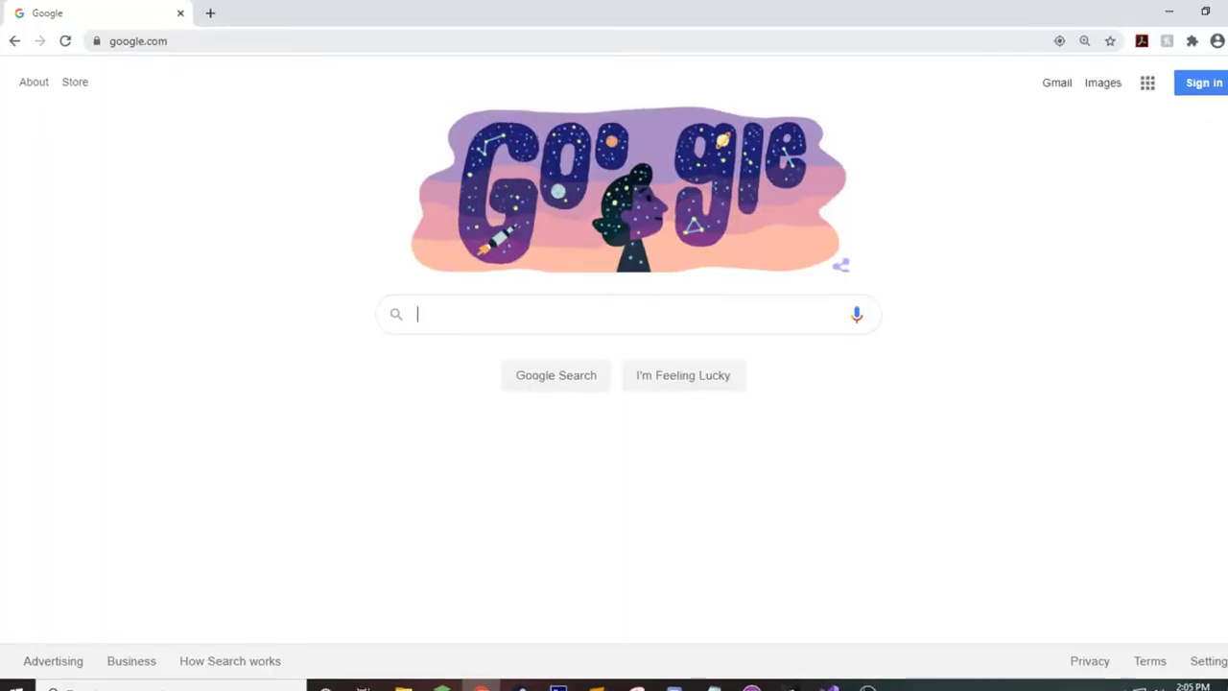
{"action": "key", "text": "ctrl+l"}
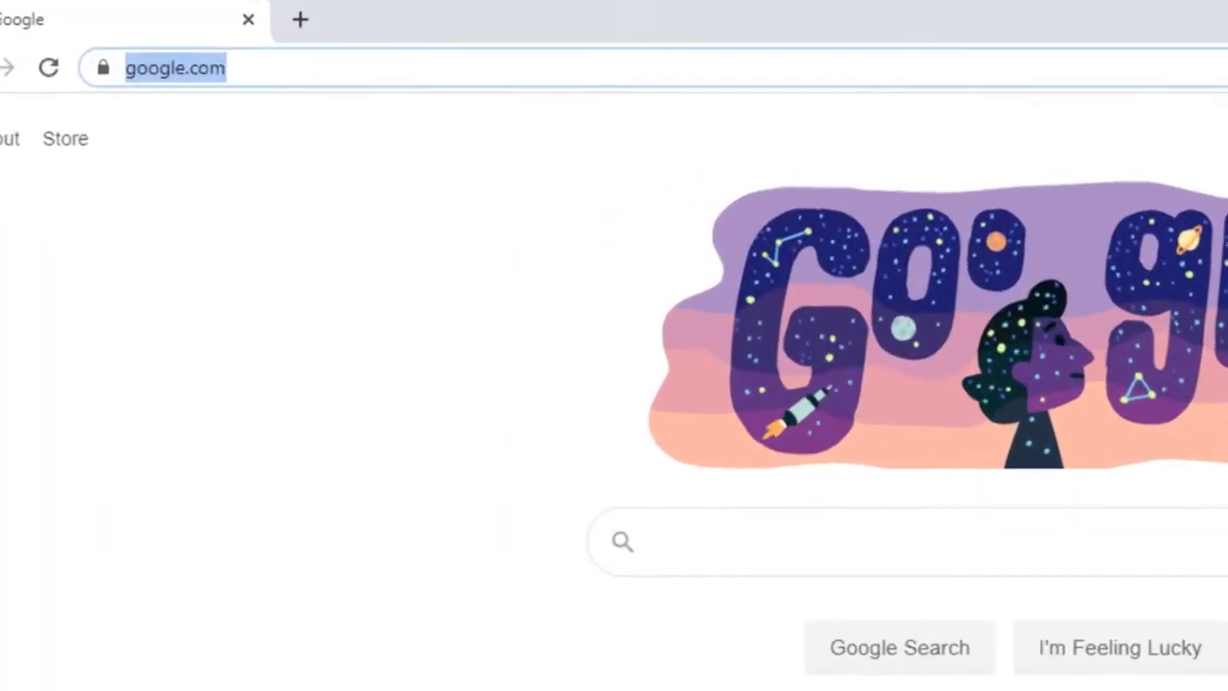
{"action": "type", "text": "mwesterstud"}
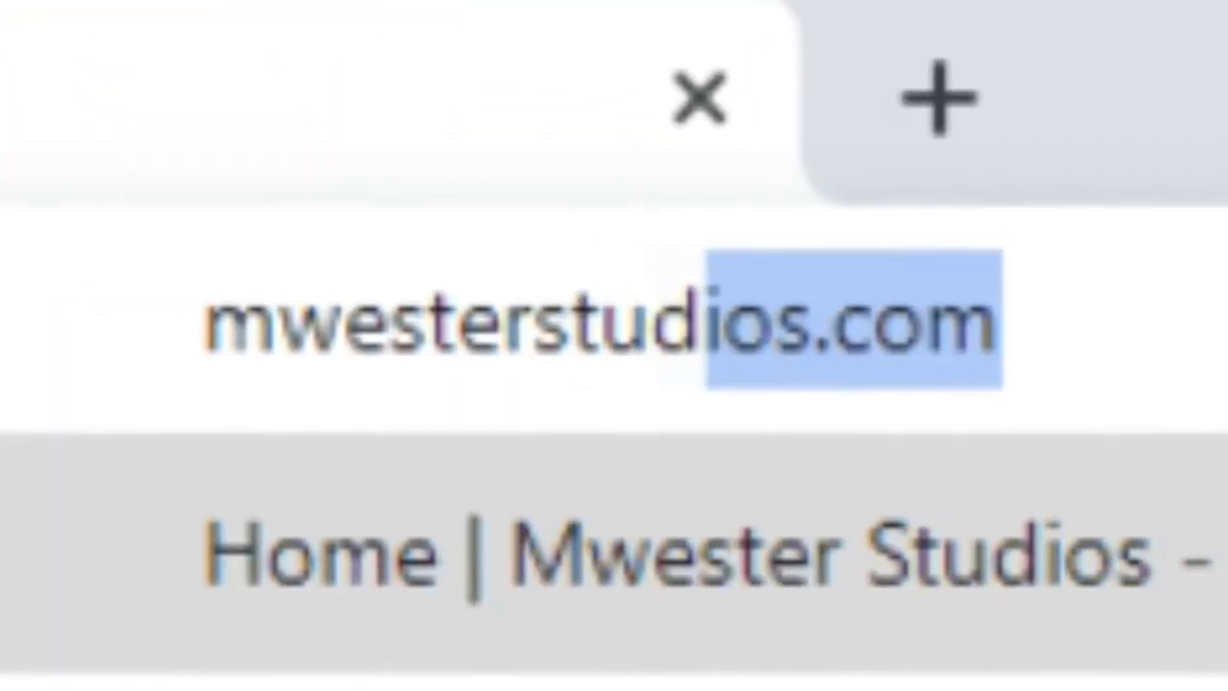
{"action": "type", "text": "ios.com"}
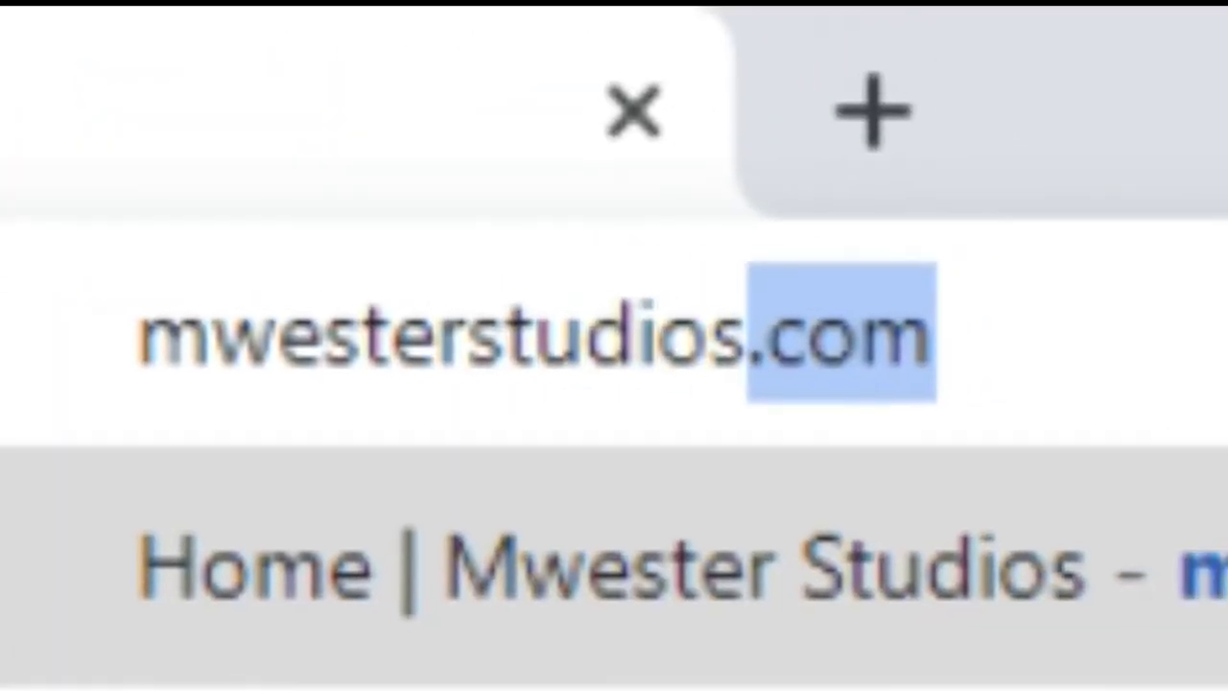
{"action": "key", "text": "Return"}
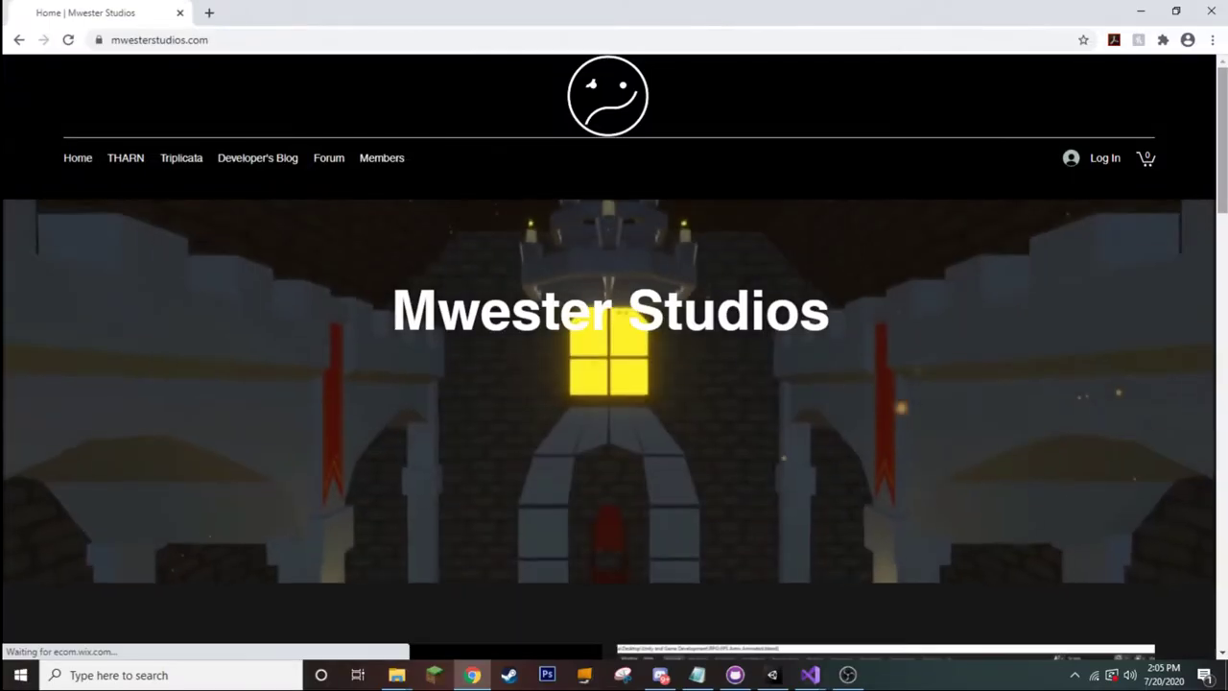
{"action": "scroll", "coordinate": [614, 365], "scroll_direction": "down", "scroll_amount": 1}
{"action": "scroll", "coordinate": [614, 365], "scroll_direction": "down", "scroll_amount": 2}
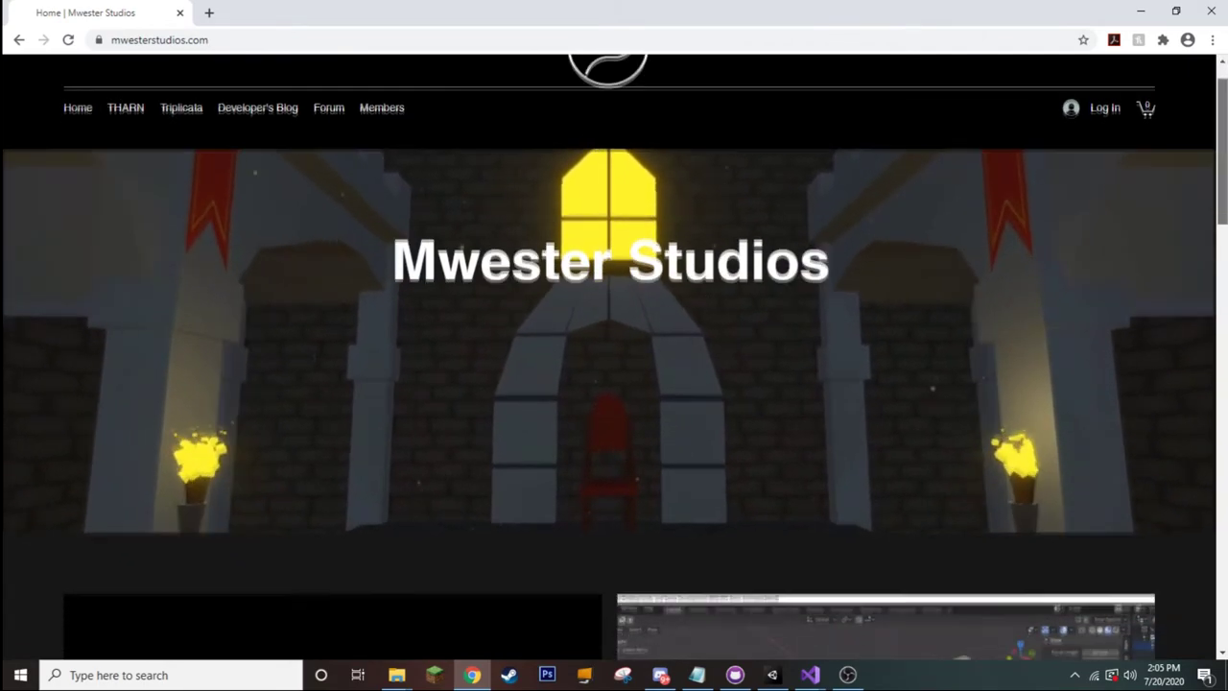
{"action": "scroll", "coordinate": [614, 365], "scroll_direction": "down", "scroll_amount": 2}
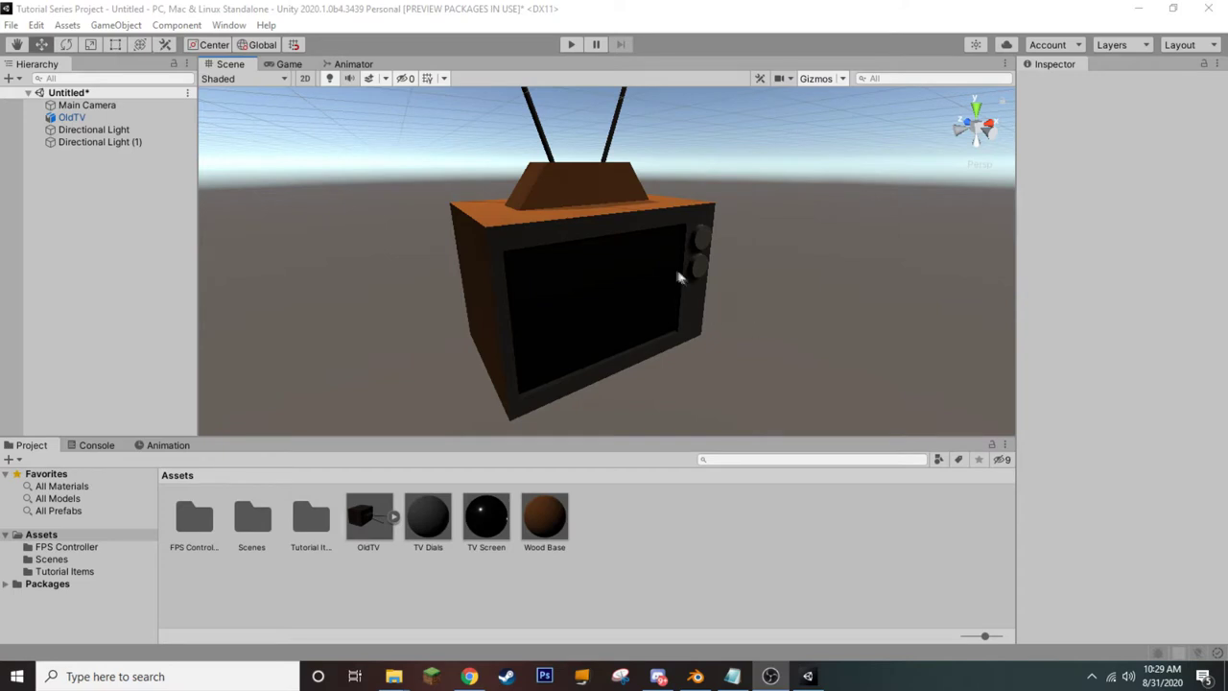
{"action": "mouse_move", "coordinate": [645, 230]}
{"action": "left_mouse_down", "text": "alt"}
{"action": "mouse_move", "coordinate": [485, 126]}
{"action": "mouse_move", "coordinate": [595, 182]}
{"action": "mouse_move", "coordinate": [770, 203]}
{"action": "mouse_move", "coordinate": [593, 208]}
{"action": "mouse_move", "coordinate": [592, 227]}
{"action": "mouse_move", "coordinate": [594, 217]}
{"action": "mouse_move", "coordinate": [560, 209]}
{"action": "mouse_move", "coordinate": [644, 241]}
{"action": "left_mouse_up", "text": "alt"}
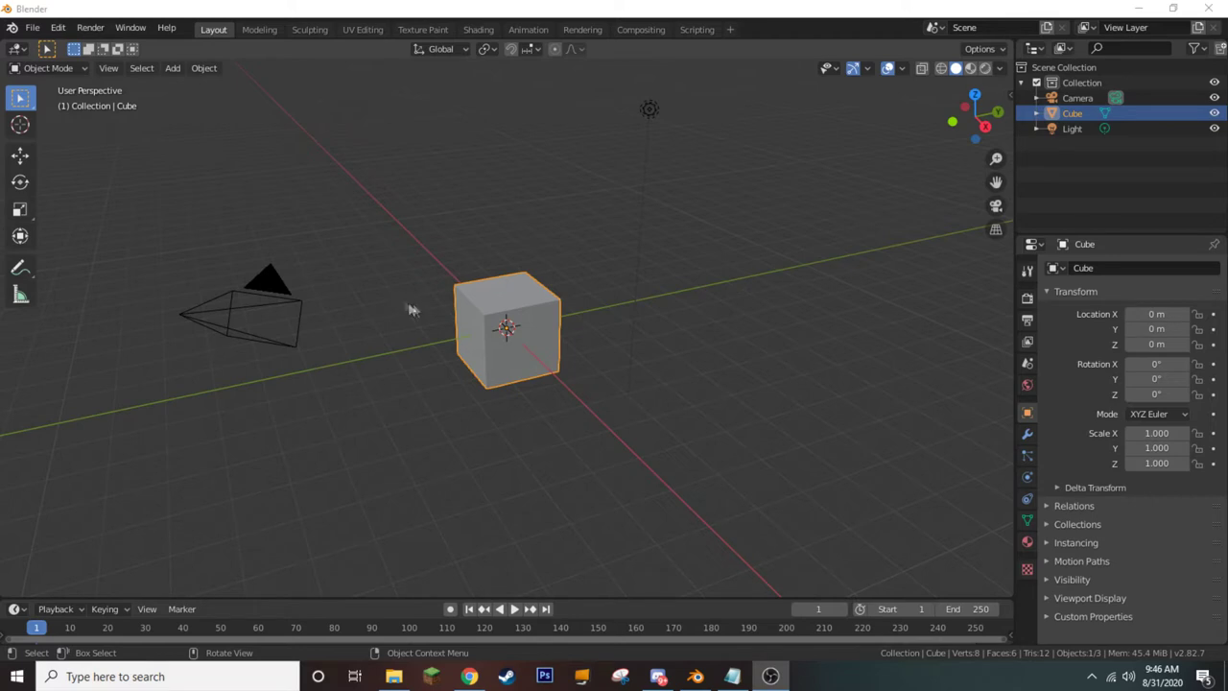
{"action": "left_click", "coordinate": [261, 303]}
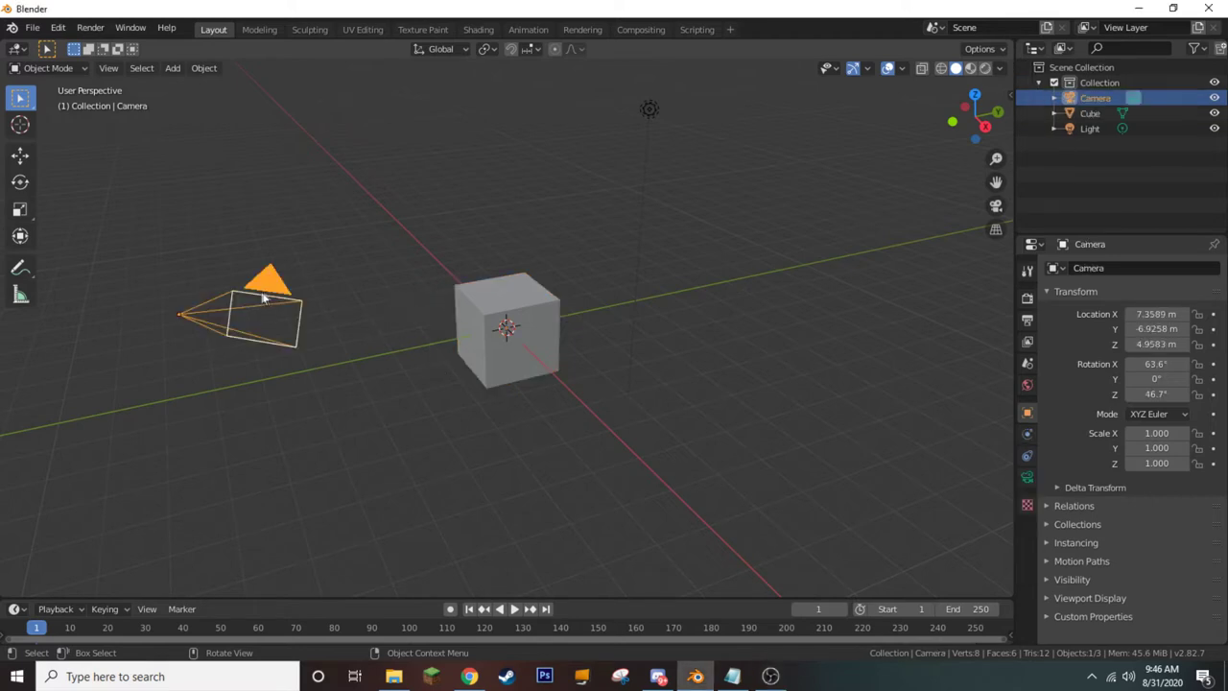
{"action": "left_click", "coordinate": [496, 318]}
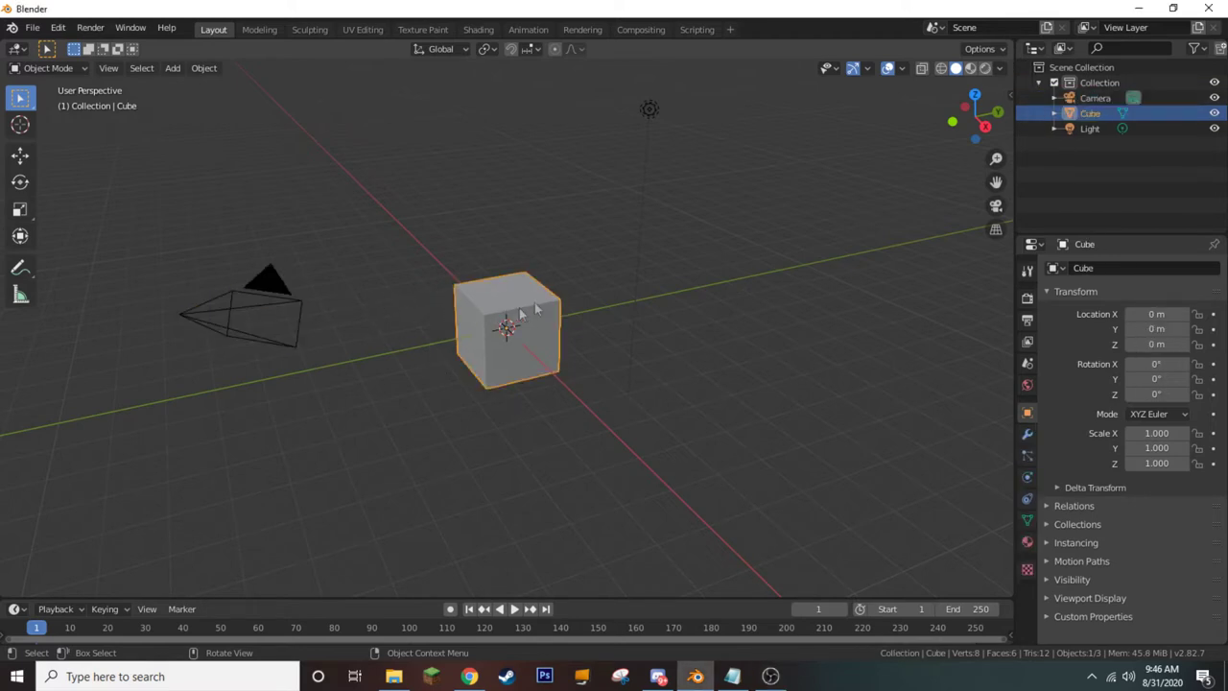
{"action": "left_click", "coordinate": [650, 108]}
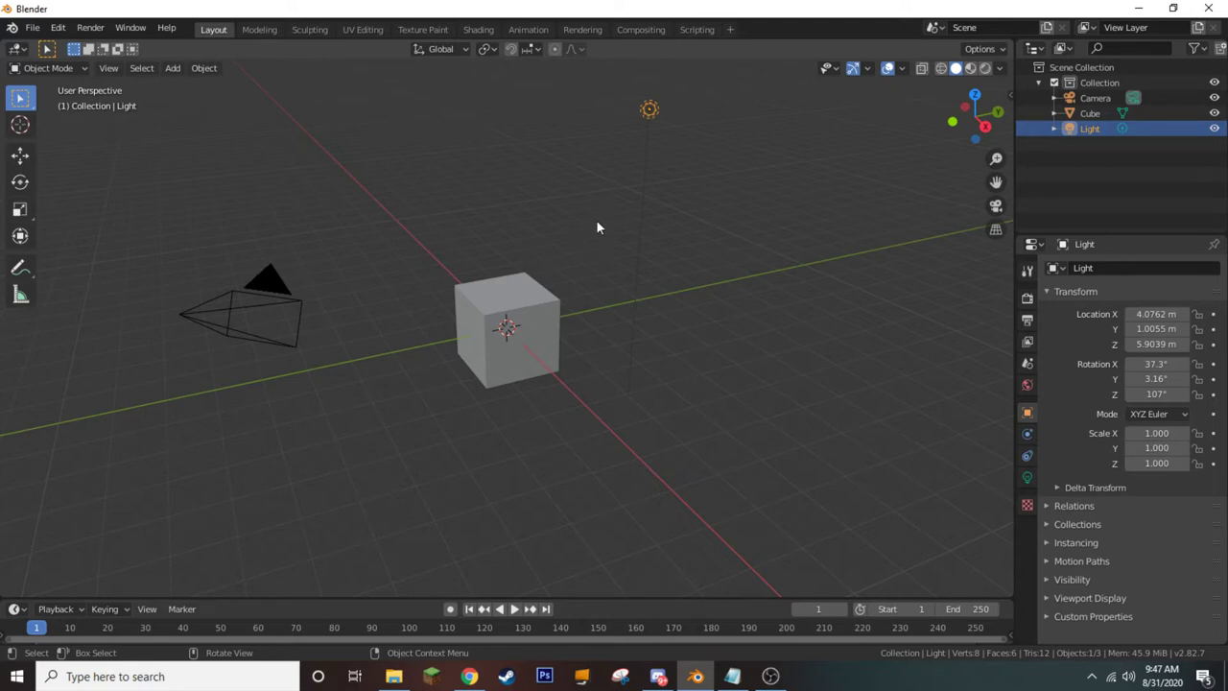
{"action": "middle_click_drag", "start_coordinate": [594, 211], "coordinate": [564, 212]}
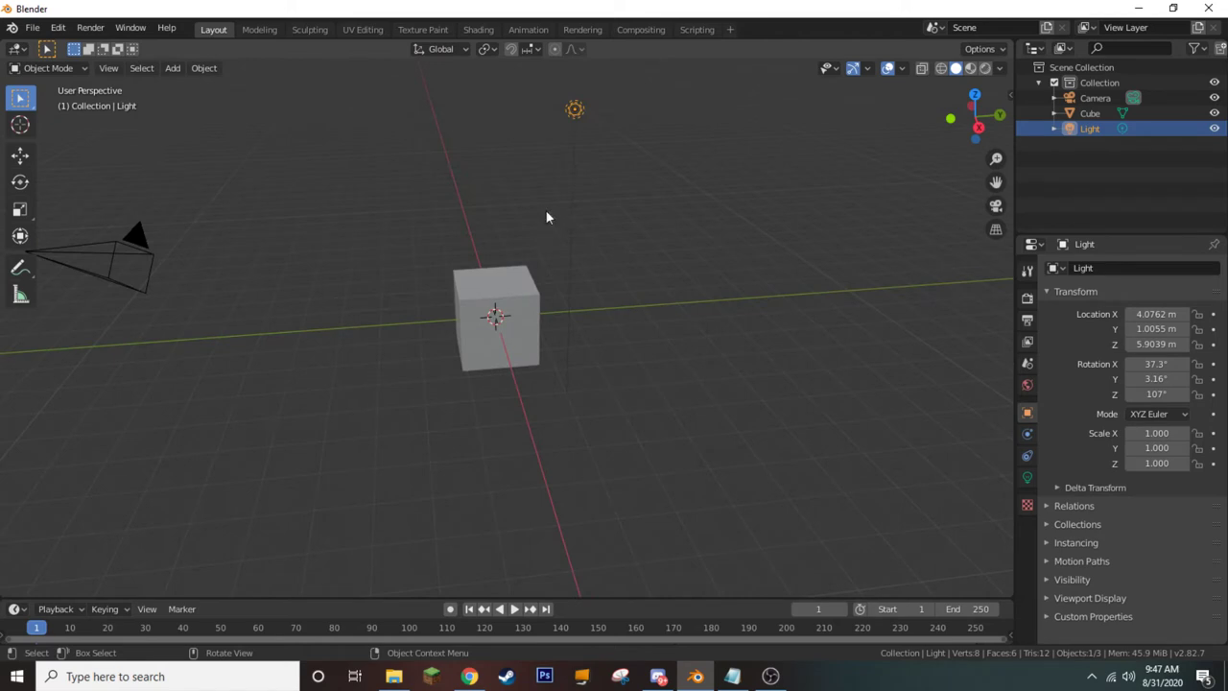
{"action": "middle_click_drag", "start_coordinate": [480, 234], "coordinate": [531, 220]}
{"action": "scroll", "coordinate": [593, 247], "scroll_direction": "up", "scroll_amount": 2}
{"action": "scroll", "coordinate": [593, 248], "scroll_direction": "down", "scroll_amount": 4}
{"action": "scroll", "coordinate": [582, 251], "scroll_direction": "down", "scroll_amount": 2}
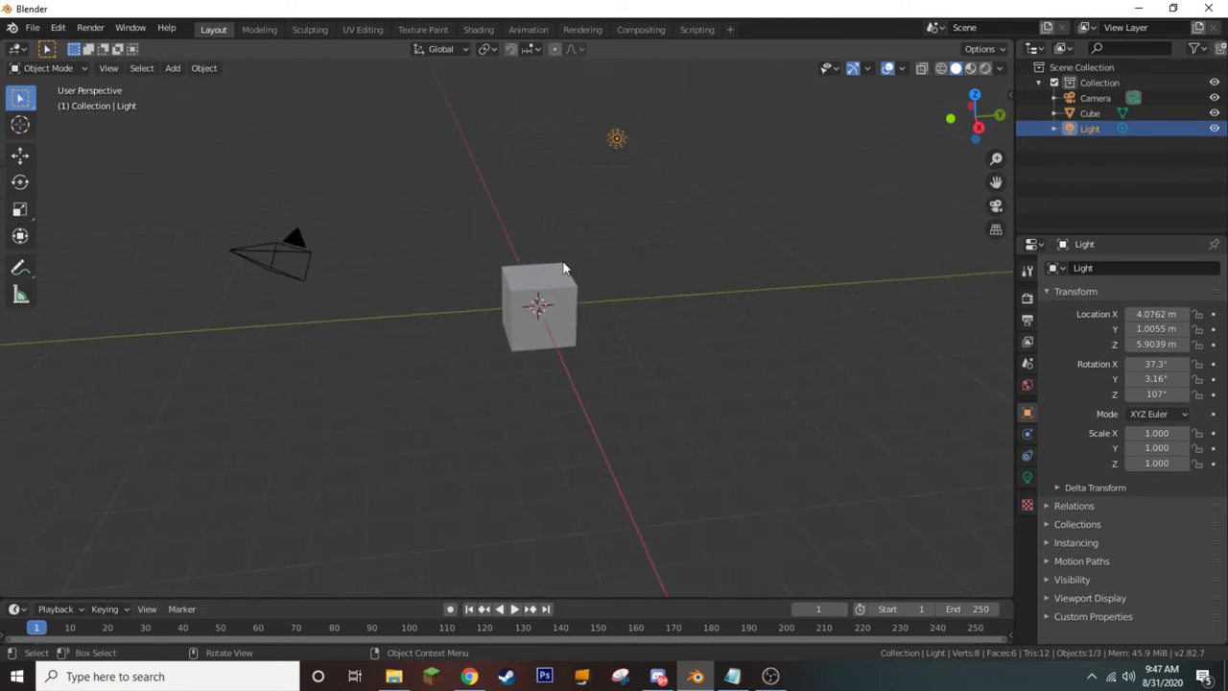
{"action": "left_click", "coordinate": [563, 272]}
{"action": "left_click", "coordinate": [294, 254]}
{"action": "left_click", "coordinate": [556, 280]}
{"action": "scroll", "coordinate": [557, 280], "scroll_direction": "up", "scroll_amount": 3}
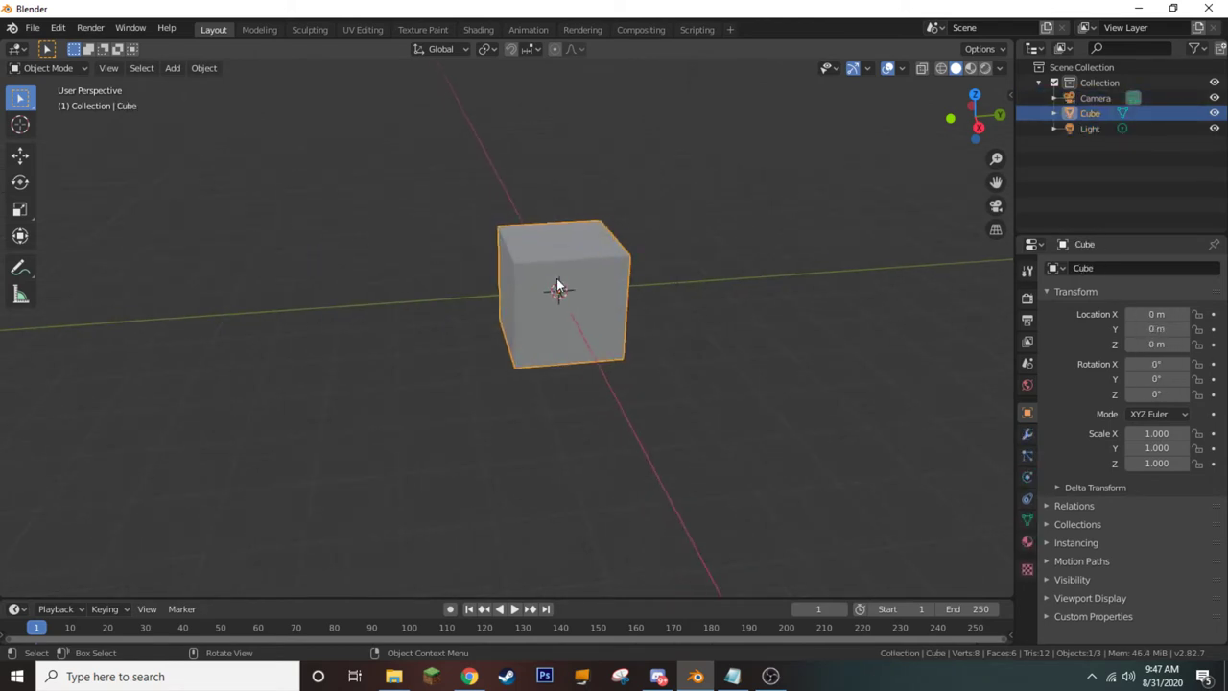
- Delete the default cube from the scene
{"action": "key", "text": "x"}
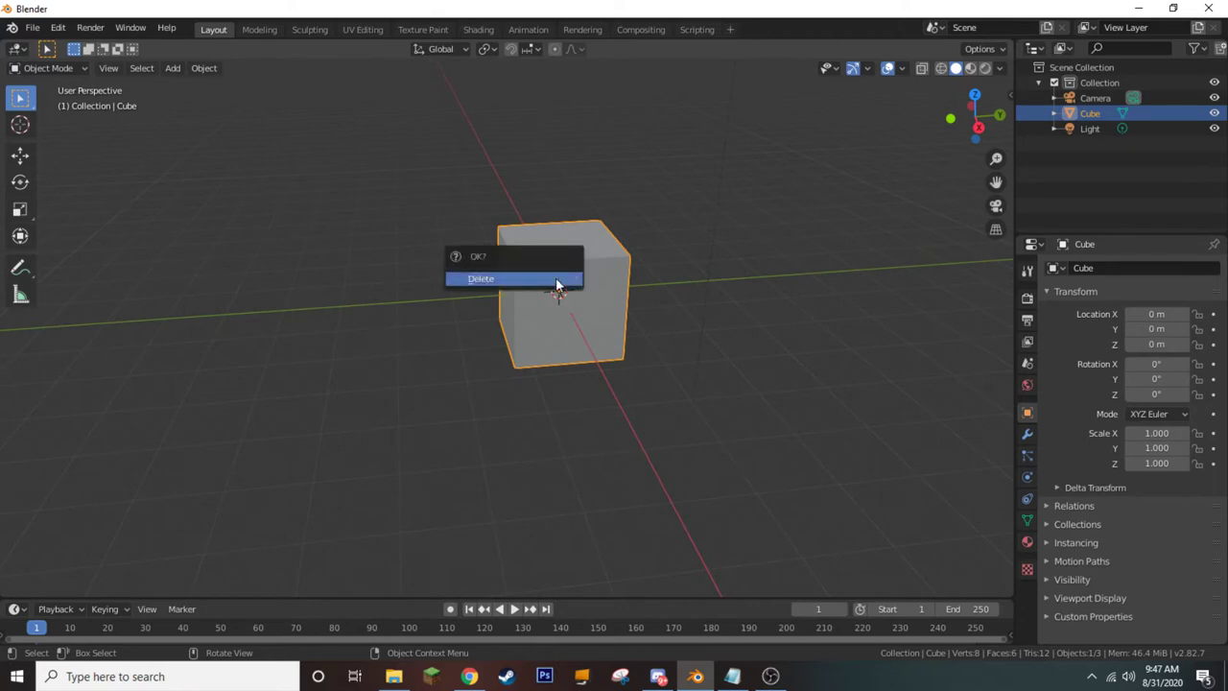
{"action": "left_click", "coordinate": [557, 279]}
{"action": "scroll", "coordinate": [563, 312], "scroll_direction": "down", "scroll_amount": 3}
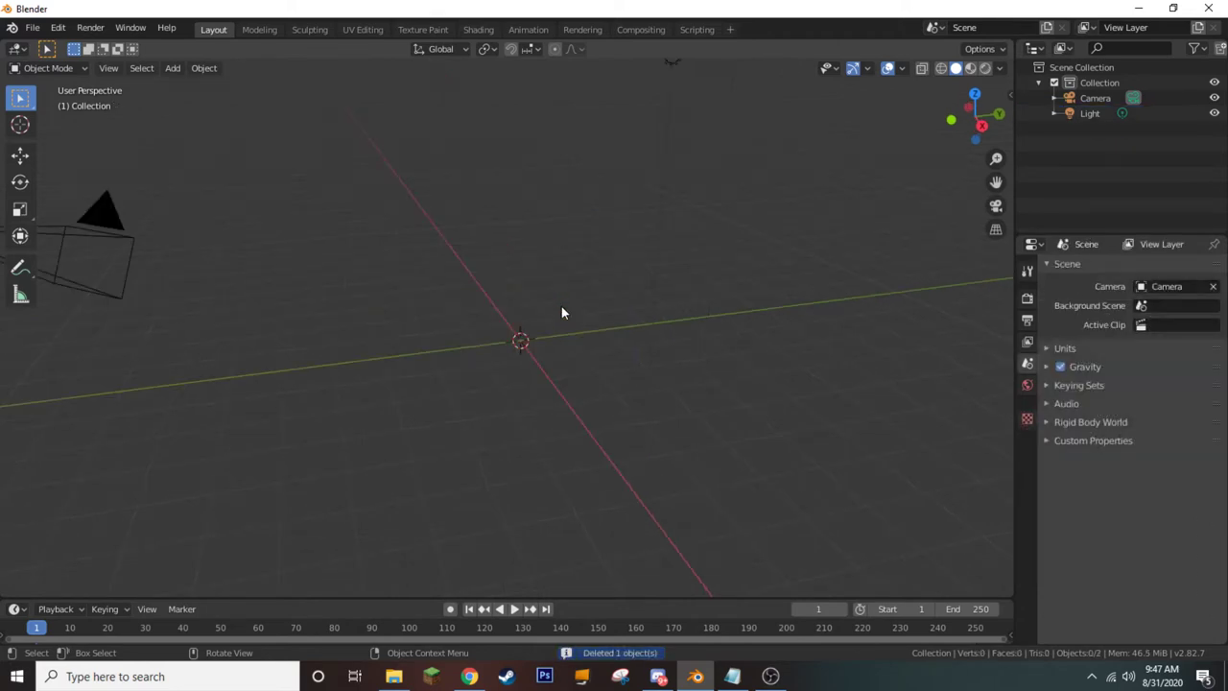
- Add a new mesh cube at the scene origin and look around it
{"action": "key", "text": "shift+a"}
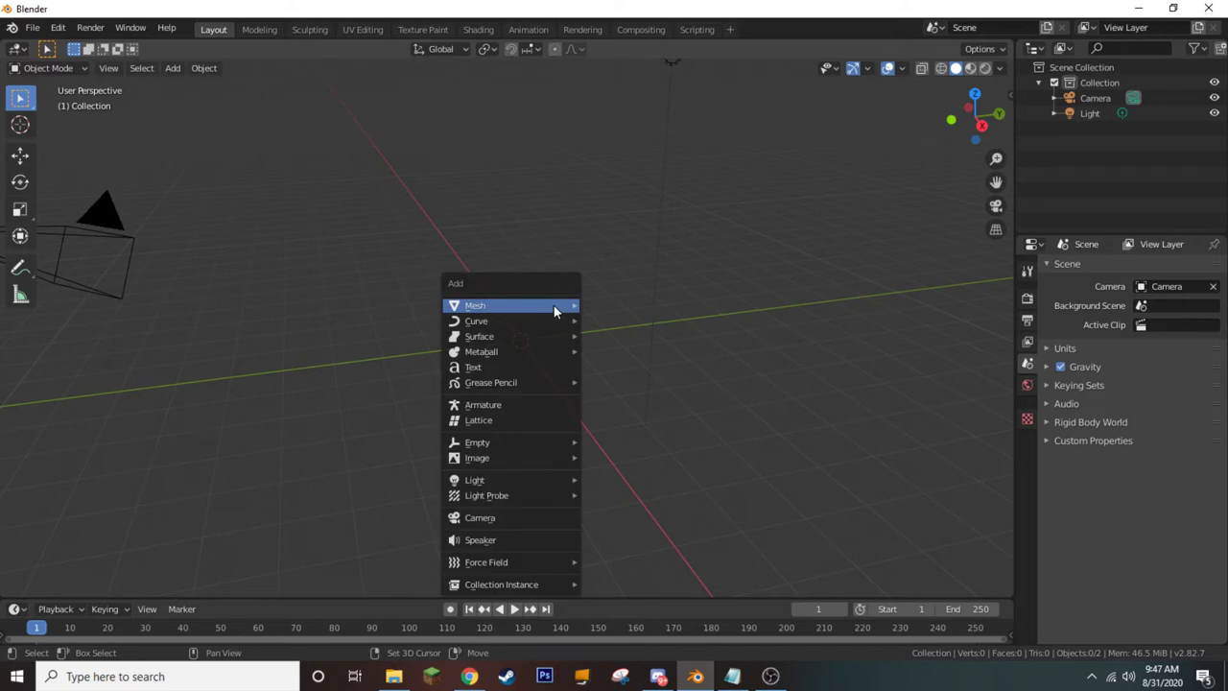
{"action": "mouse_move", "coordinate": [554, 308]}
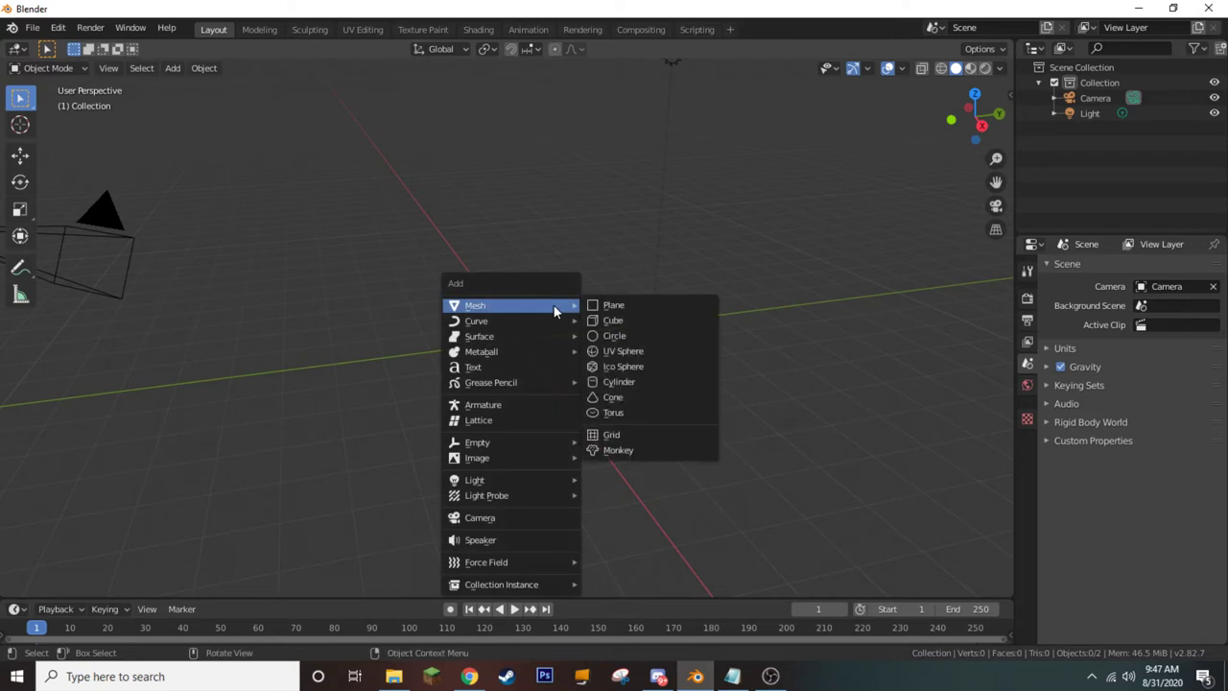
{"action": "left_click", "coordinate": [639, 318]}
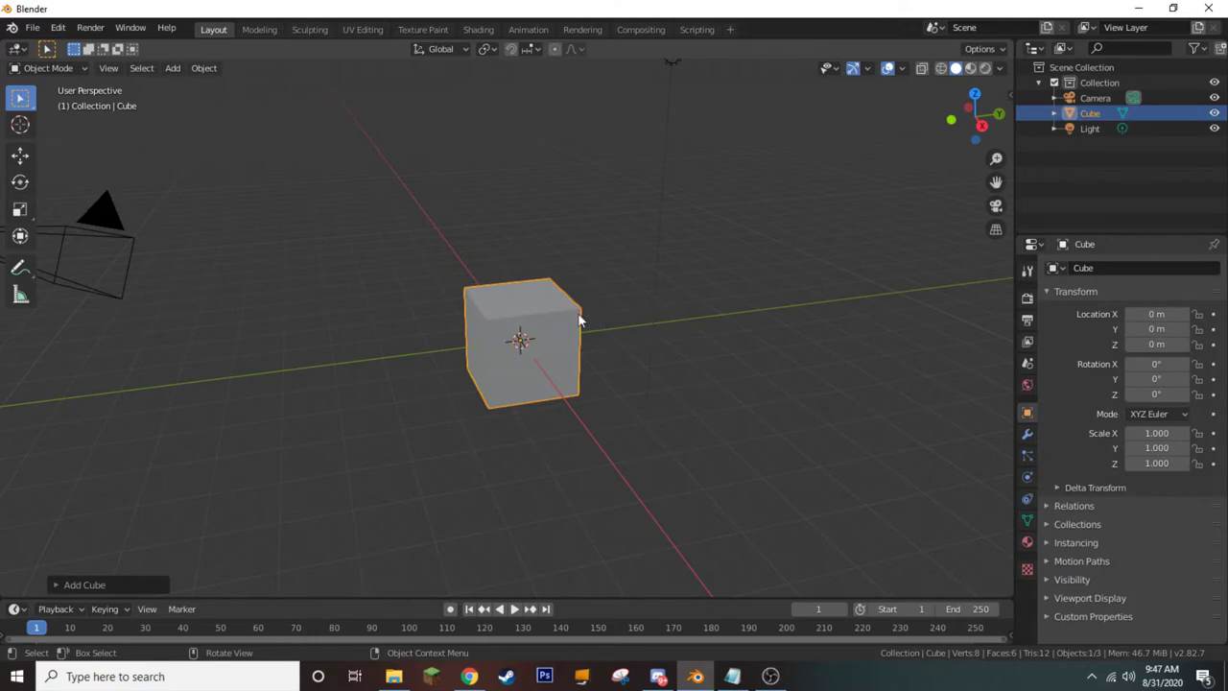
{"action": "scroll", "coordinate": [578, 317], "scroll_direction": "up", "scroll_amount": 3}
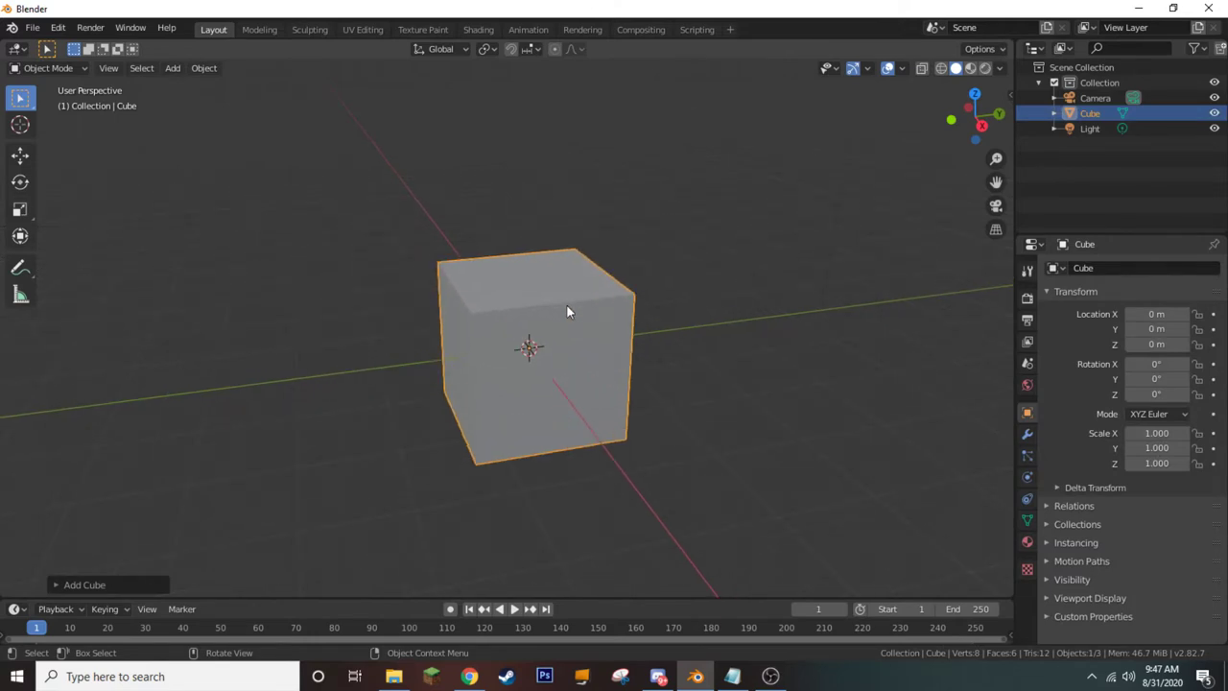
{"action": "middle_click_drag", "start_coordinate": [574, 310], "coordinate": [521, 278]}
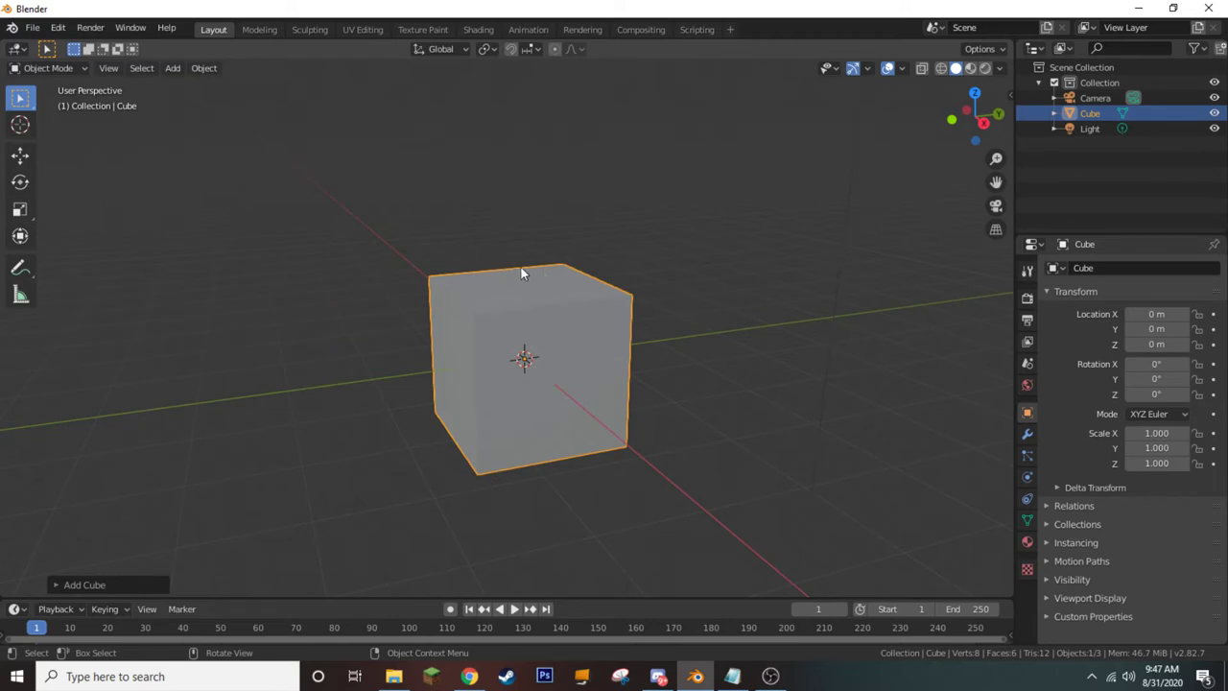
{"action": "left_click", "coordinate": [82, 71]}
{"action": "middle_click_drag", "start_coordinate": [486, 233], "coordinate": [504, 225]}
- Put the cube into Edit Mode and switch to Face select mode
{"action": "key", "text": "Tab"}
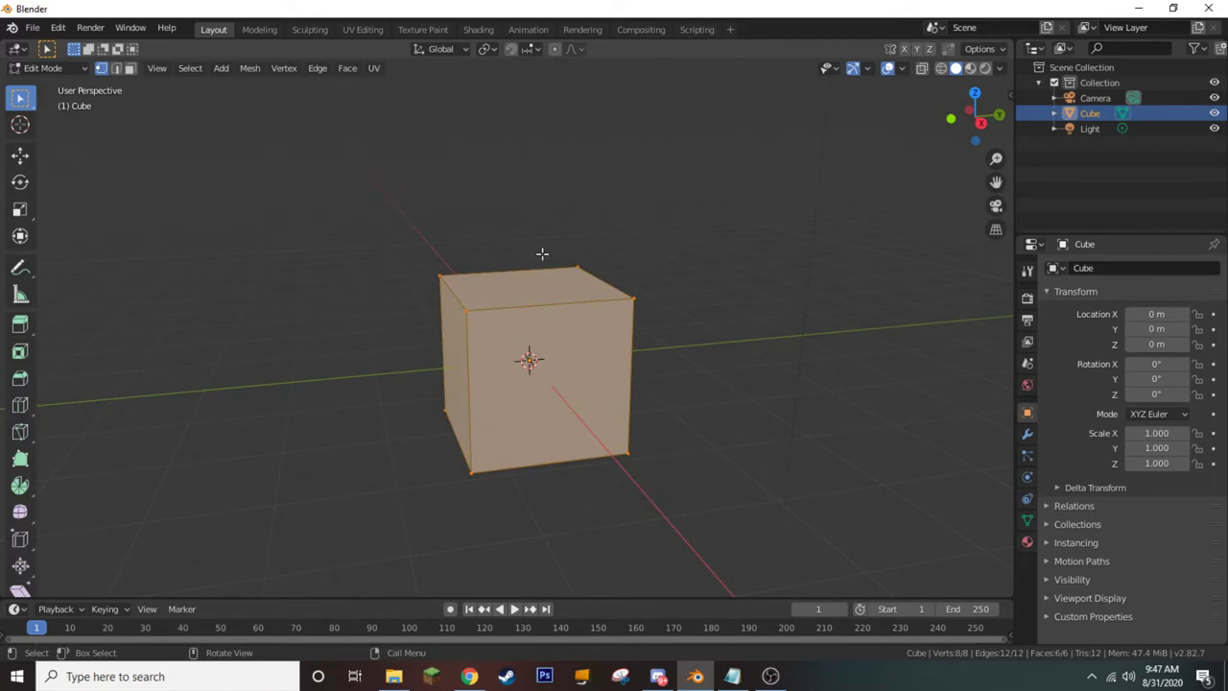
{"action": "middle_click_drag", "start_coordinate": [523, 278], "coordinate": [559, 351]}
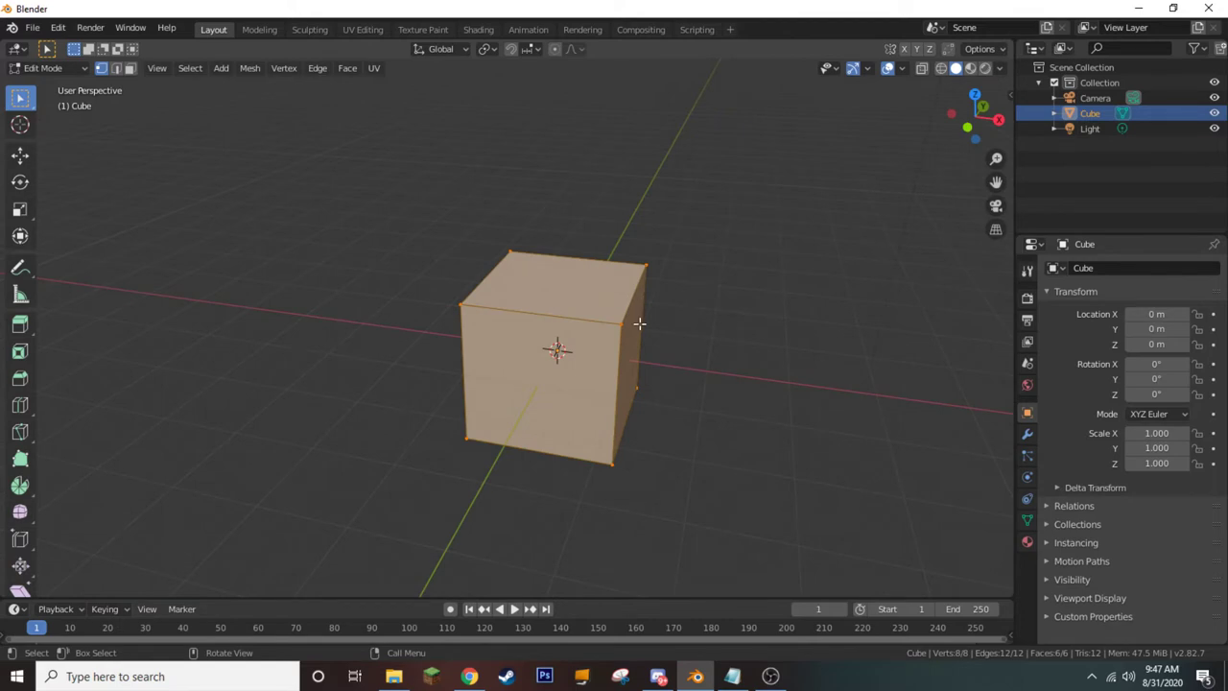
{"action": "scroll", "coordinate": [639, 324], "scroll_direction": "up", "scroll_amount": 3}
{"action": "middle_click_drag", "start_coordinate": [586, 362], "coordinate": [558, 312]}
{"action": "scroll", "coordinate": [553, 335], "scroll_direction": "down", "scroll_amount": 2}
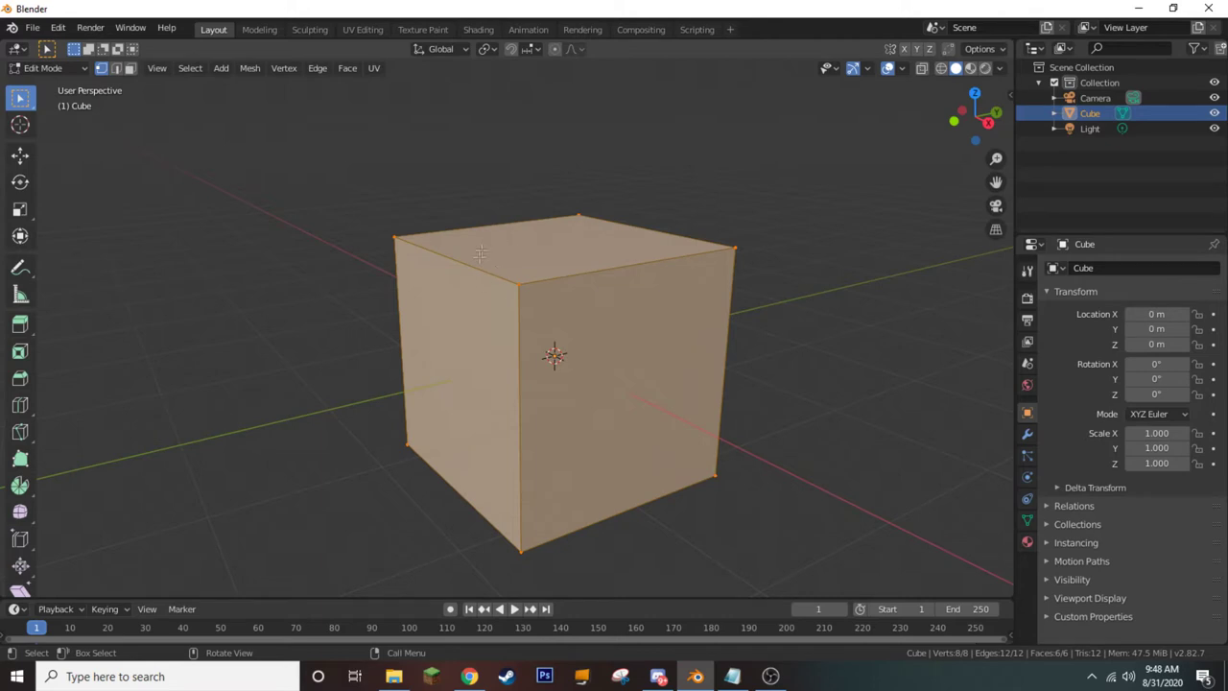
{"action": "left_click", "coordinate": [129, 70]}
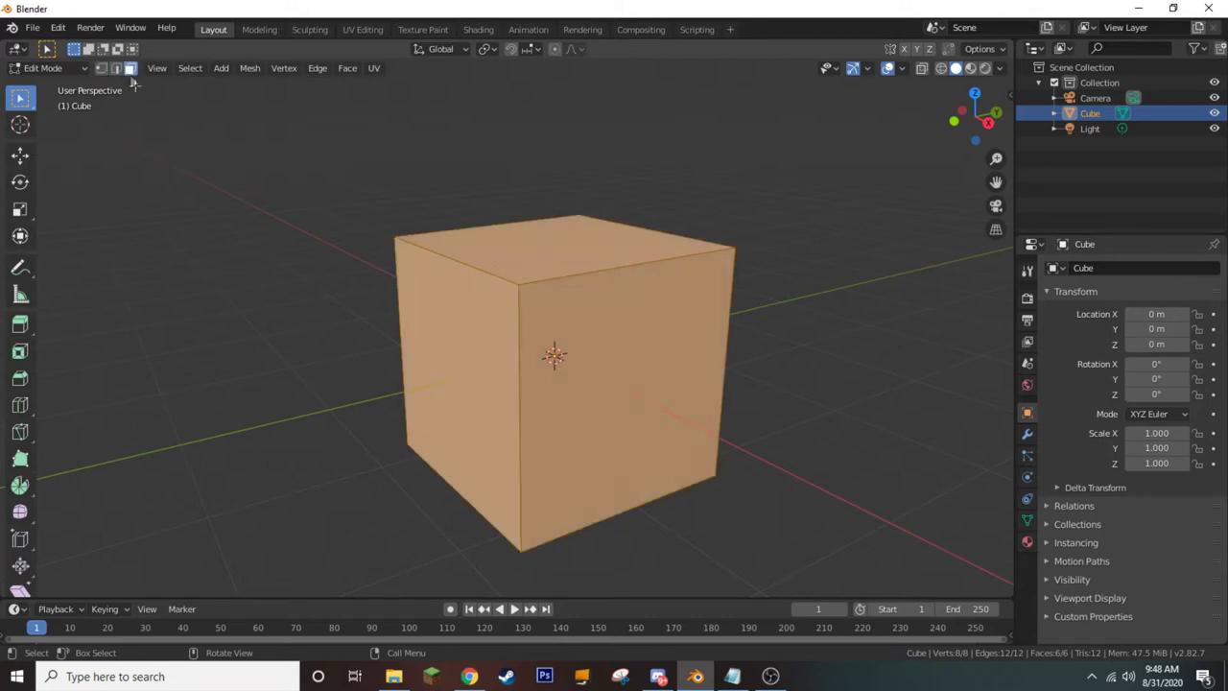
- Select the cube's left face and frame the view on it
{"action": "left_click", "coordinate": [496, 374]}
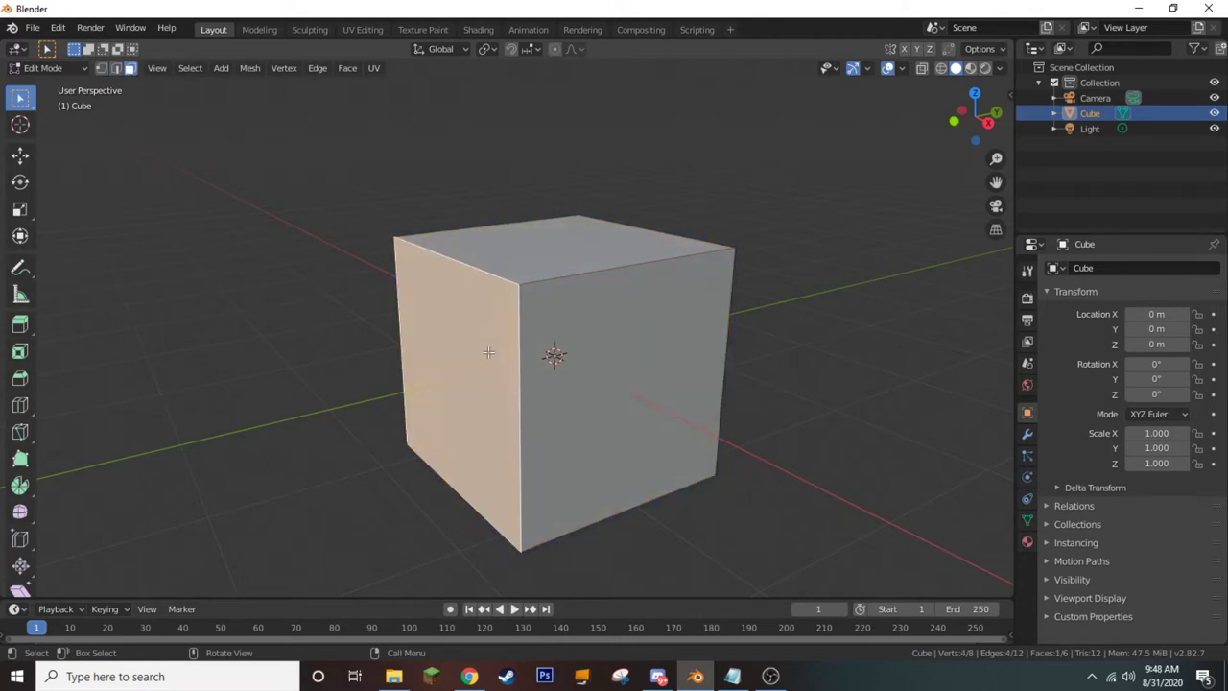
{"action": "key", "text": "KP_Decimal"}
{"action": "middle_click_drag", "start_coordinate": [540, 323], "coordinate": [439, 263]}
{"action": "middle_click_drag", "start_coordinate": [384, 88], "coordinate": [739, 315]}
{"action": "scroll", "coordinate": [456, 235], "scroll_direction": "down", "scroll_amount": 3}
- Select the cube's top face and bring up the Viewport Overlays settings
{"action": "left_click", "coordinate": [601, 305]}
{"action": "middle_click_drag", "start_coordinate": [602, 305], "coordinate": [715, 301]}
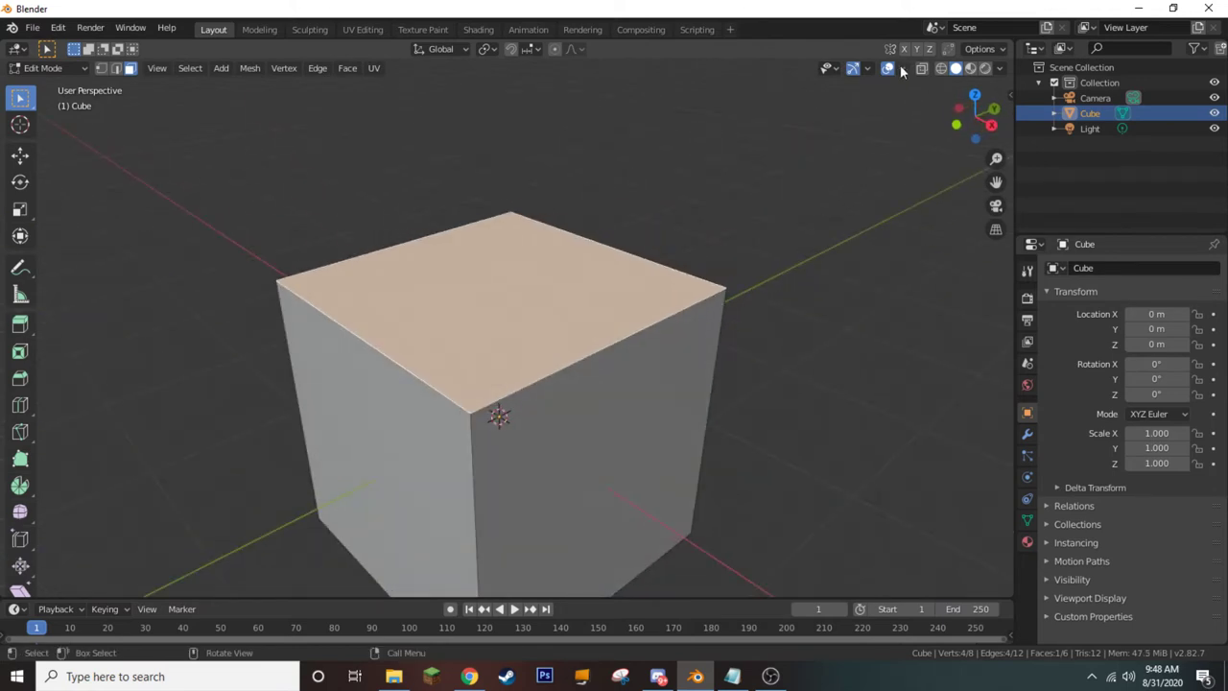
{"action": "left_click", "coordinate": [902, 69]}
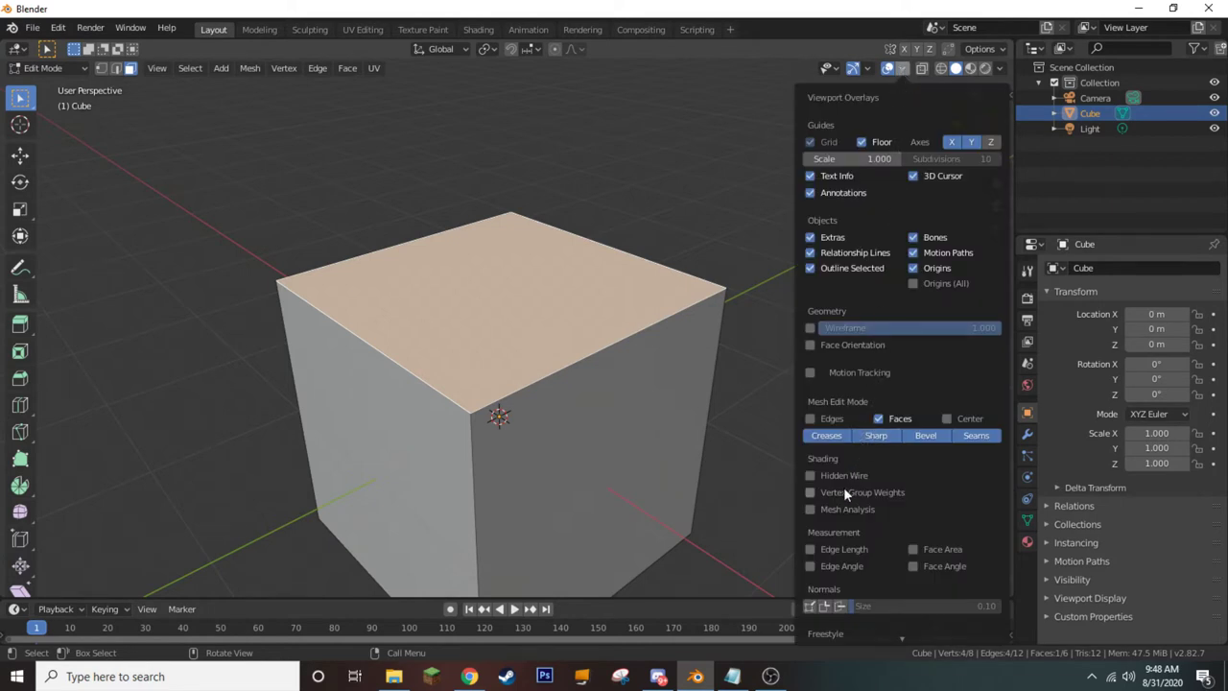
- Turn on Face Orientation, inspect the blue cube from several angles, then turn it off
{"action": "left_click", "coordinate": [810, 346]}
{"action": "middle_click_drag", "start_coordinate": [670, 321], "coordinate": [701, 299]}
{"action": "scroll", "coordinate": [628, 314], "scroll_direction": "up", "scroll_amount": 10}
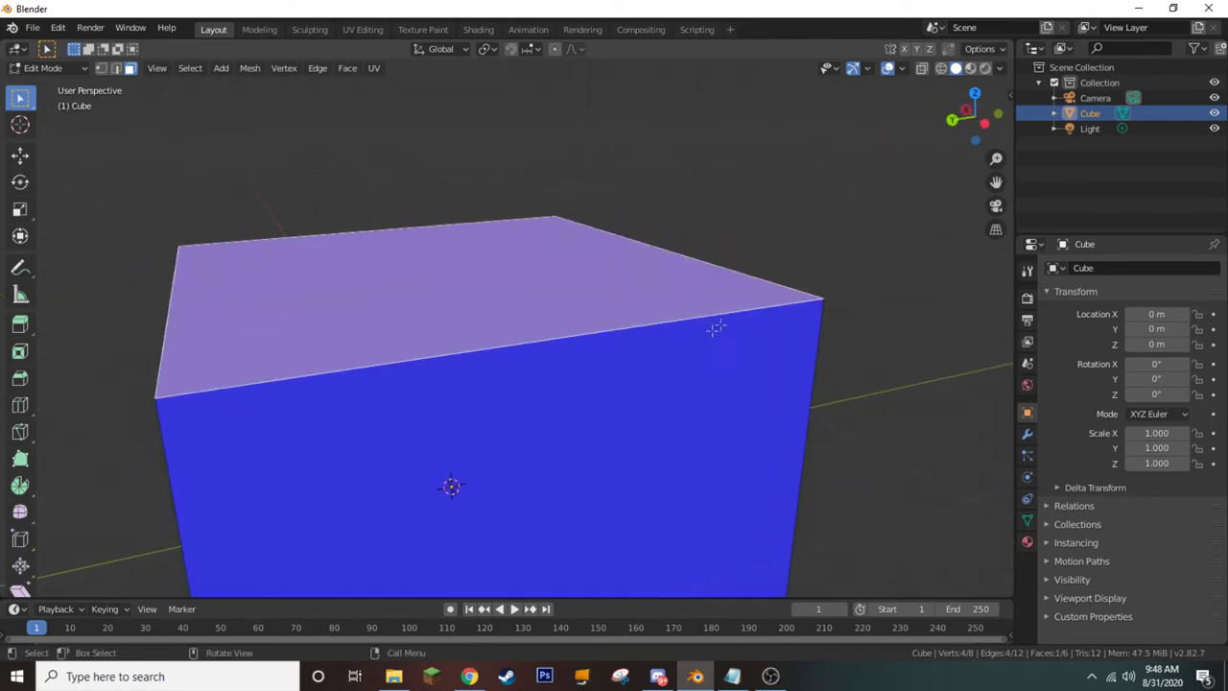
{"action": "middle_click_drag", "start_coordinate": [638, 371], "coordinate": [680, 126]}
{"action": "scroll", "coordinate": [710, 227], "scroll_direction": "down", "scroll_amount": 8}
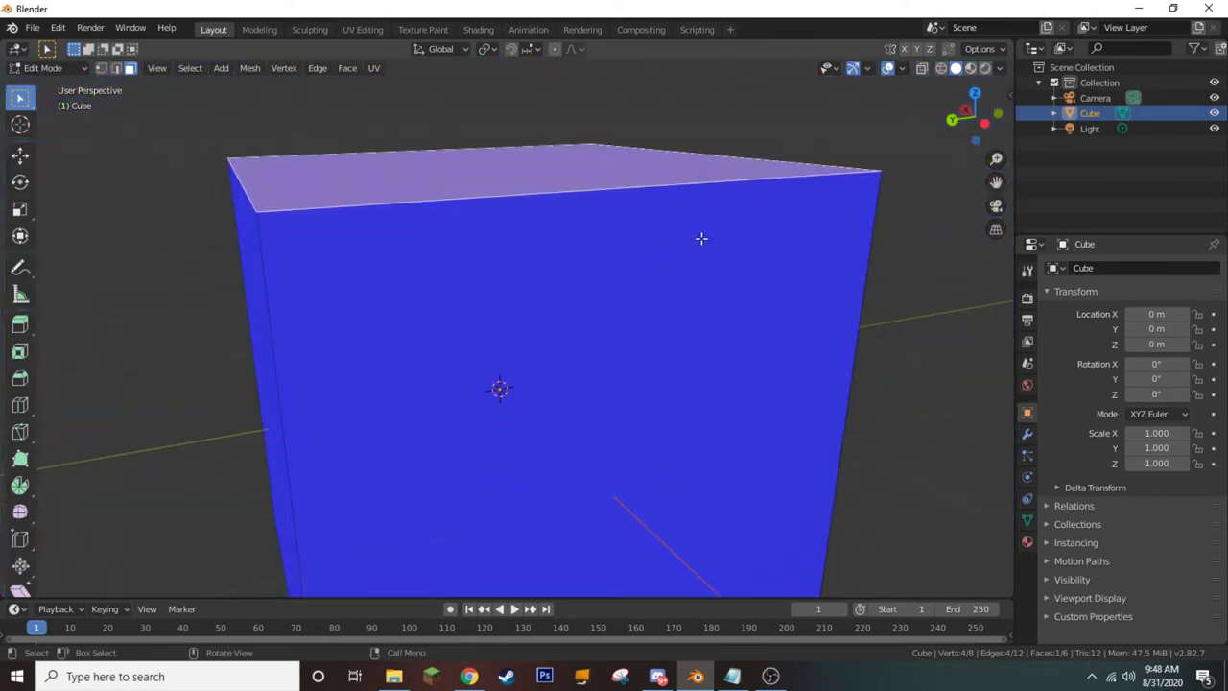
{"action": "scroll", "coordinate": [701, 238], "scroll_direction": "down", "scroll_amount": 5}
{"action": "middle_click_drag", "start_coordinate": [701, 239], "coordinate": [730, 278]}
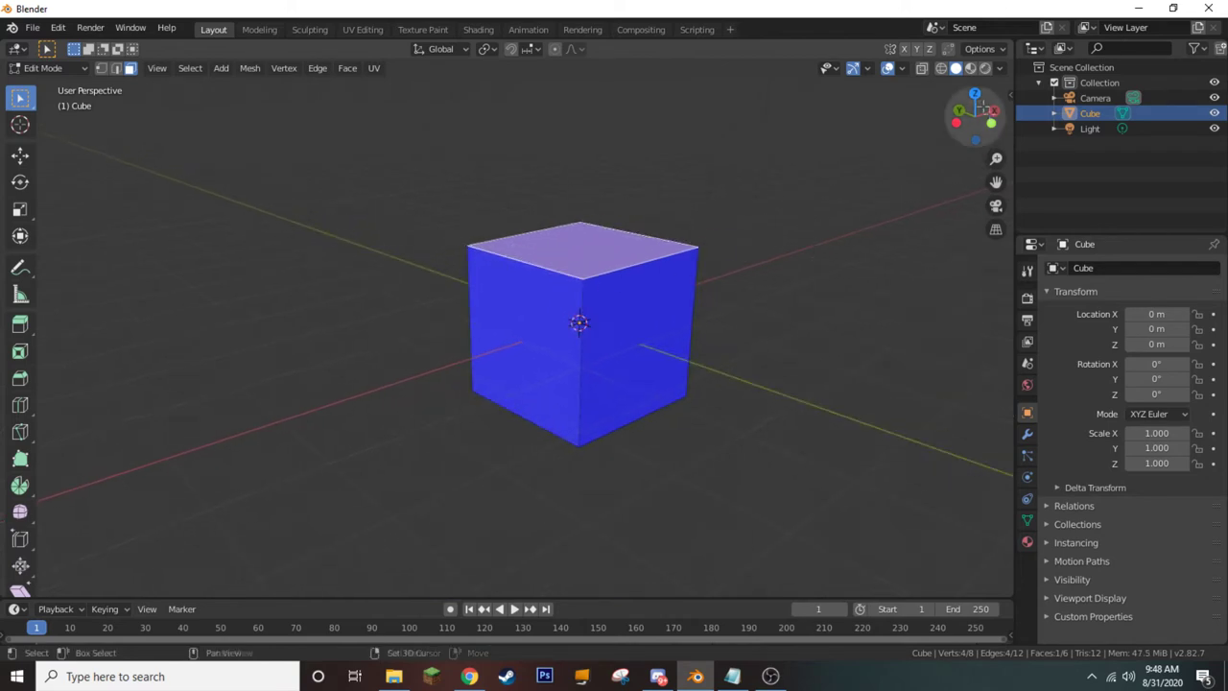
{"action": "left_click", "coordinate": [904, 70]}
{"action": "left_click", "coordinate": [839, 346]}
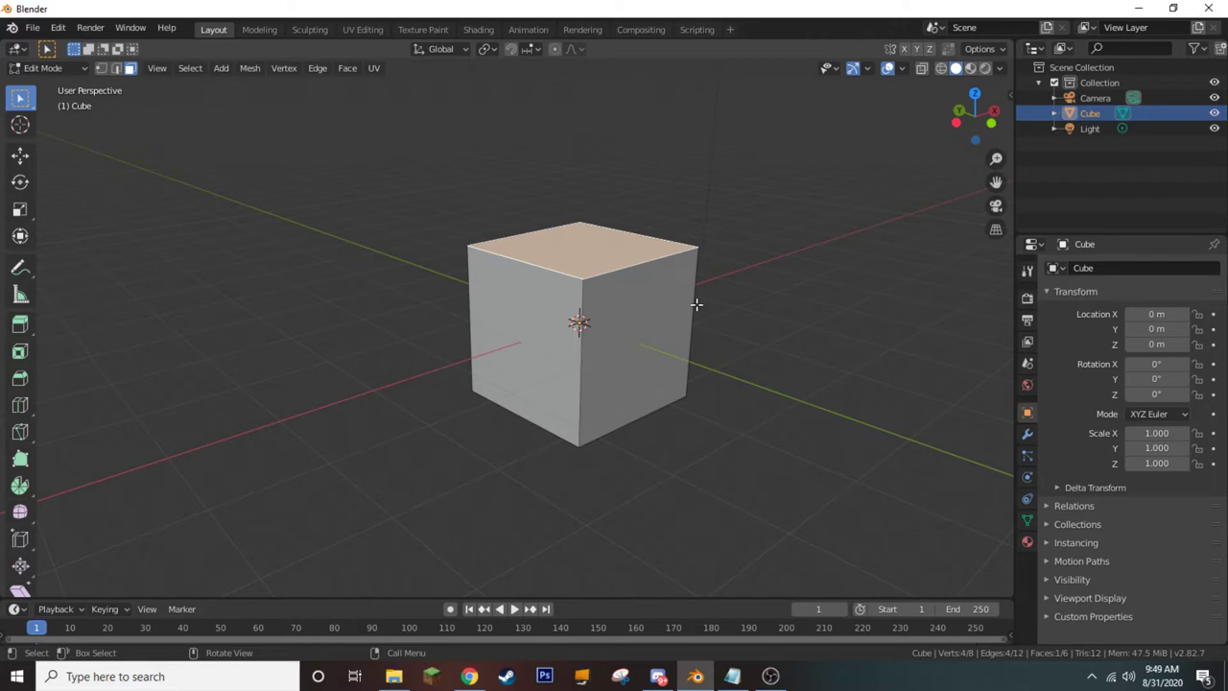
- Toggle orthographic view and view the cube from front, right and top
{"action": "key", "text": "KP_5"}
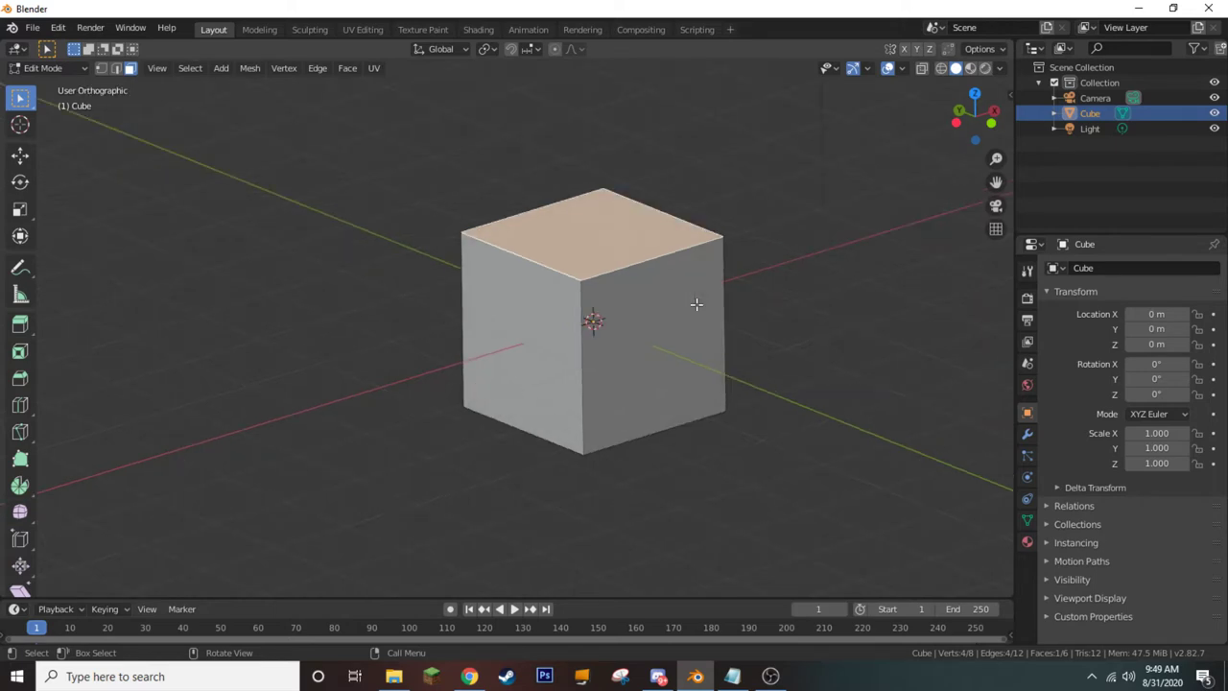
{"action": "key", "text": "KP_5"}
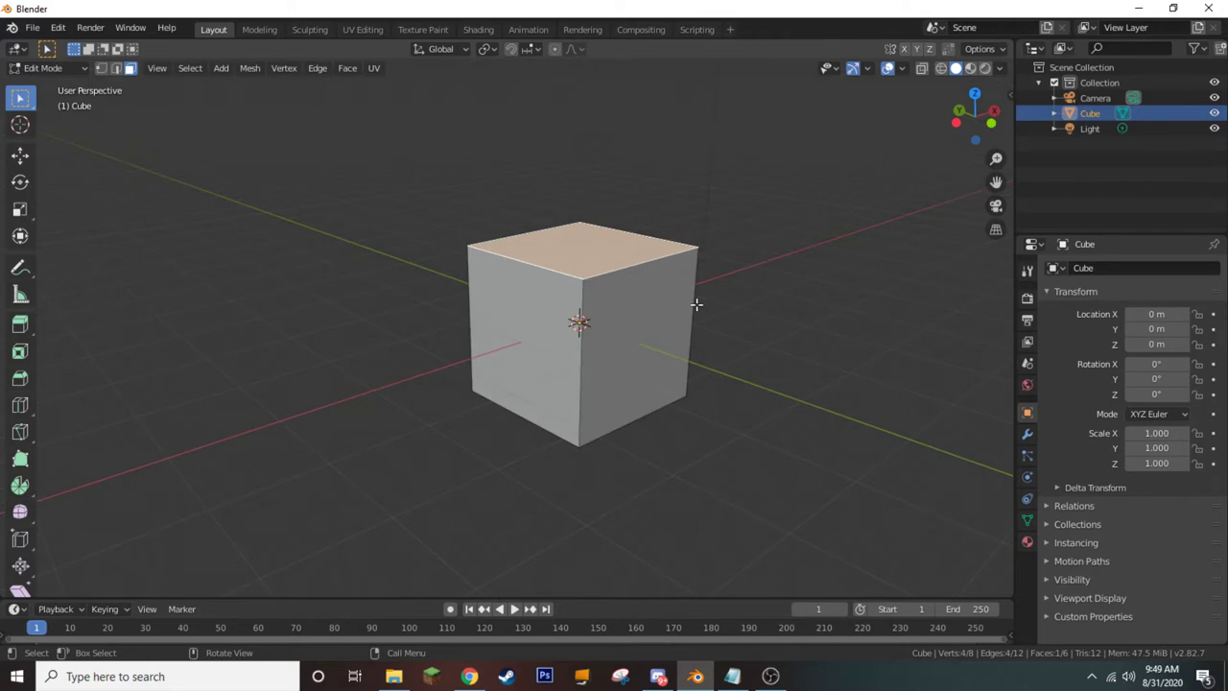
{"action": "key", "text": "KP_1"}
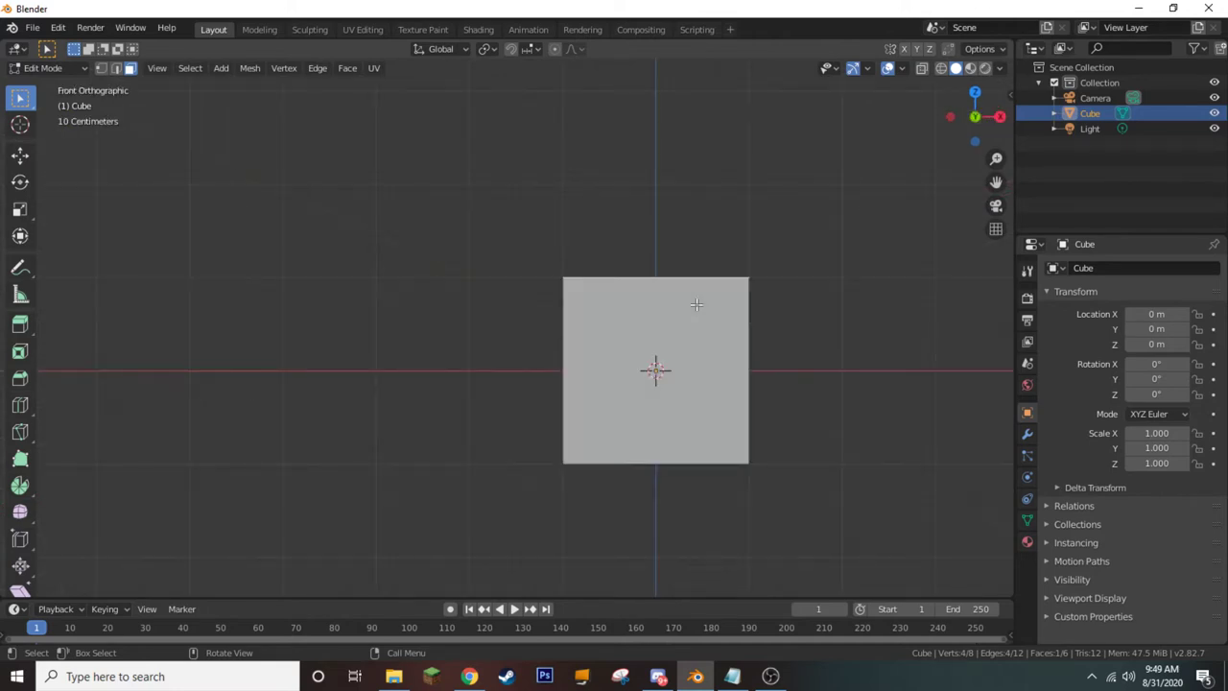
{"action": "middle_click_drag", "start_coordinate": [697, 304], "coordinate": [532, 261], "text": "shift"}
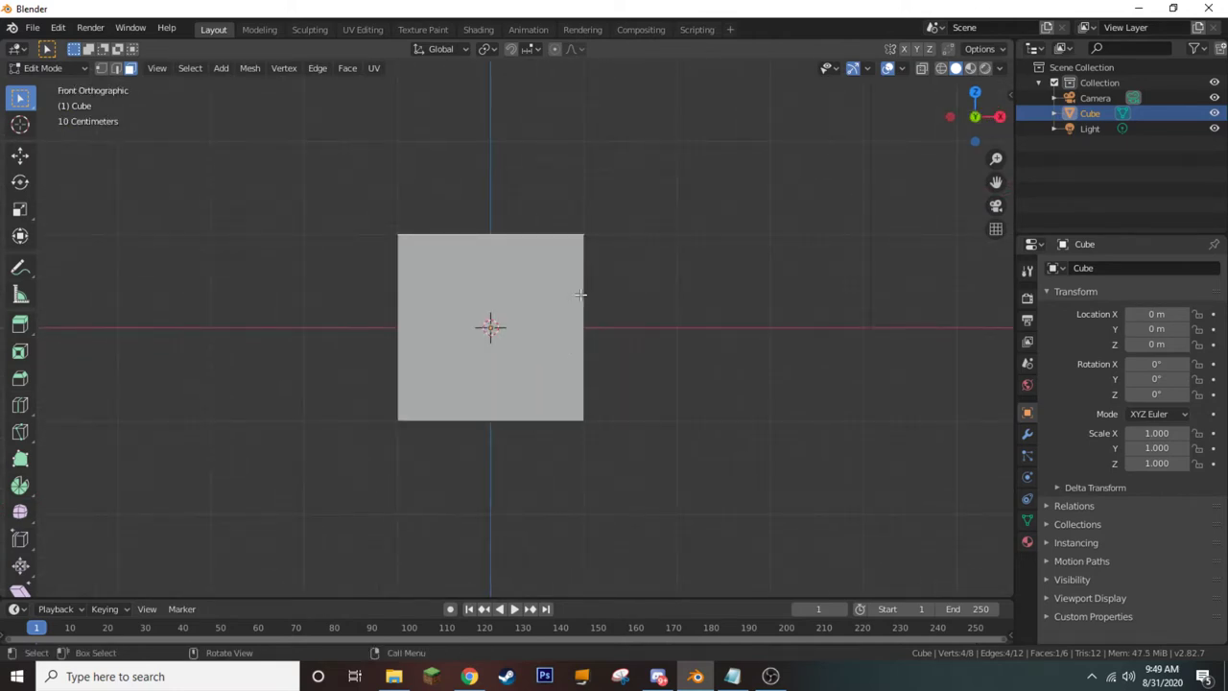
{"action": "key", "text": "KP_3"}
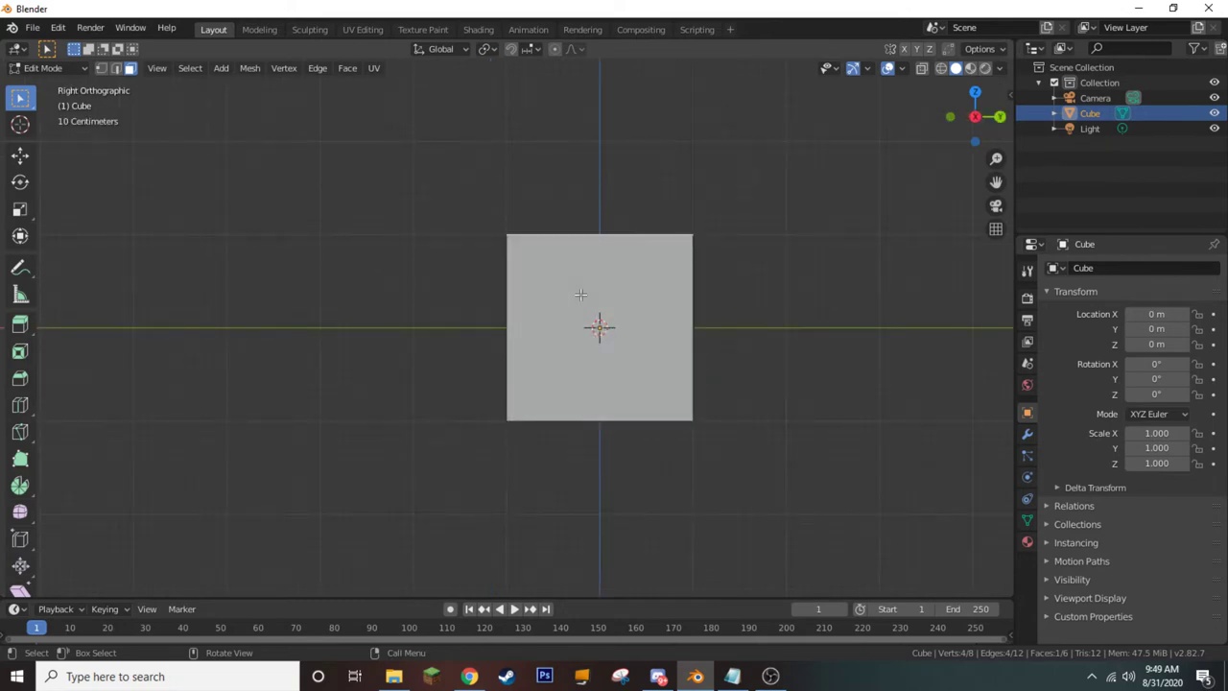
{"action": "key", "text": "KP_7"}
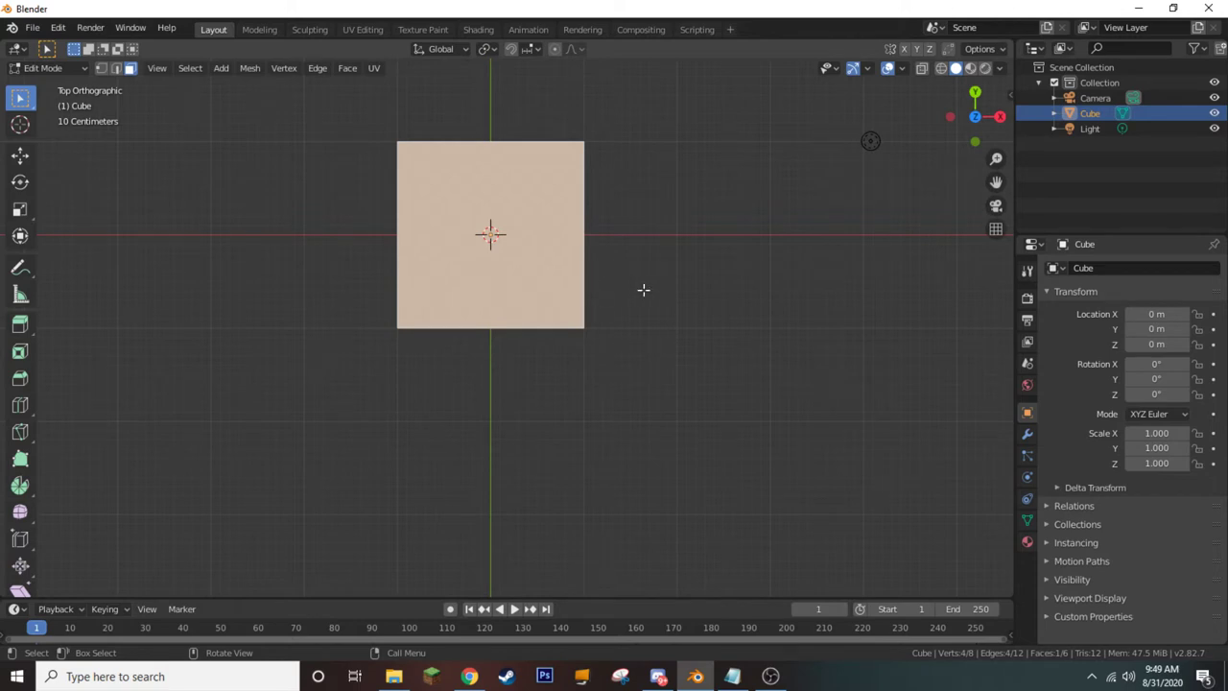
- Return to the front view and select a single cube edge in Edge select mode
{"action": "middle_click_drag", "start_coordinate": [603, 304], "coordinate": [573, 178]}
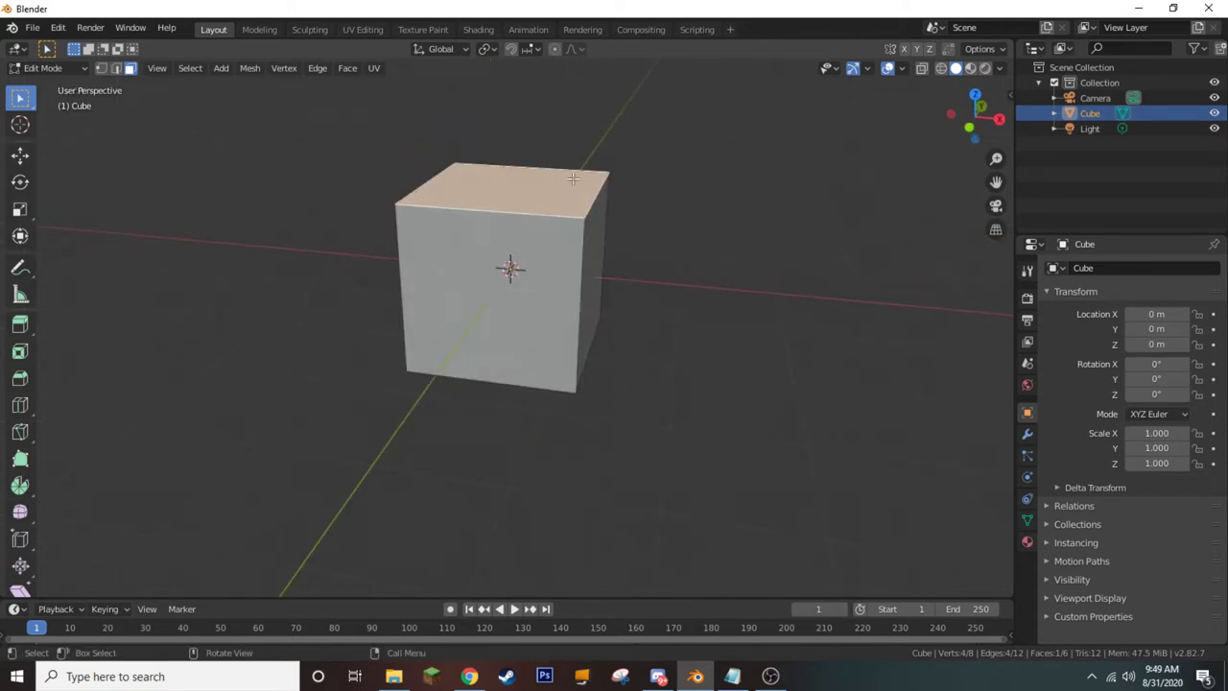
{"action": "key", "text": "shift+KP_1"}
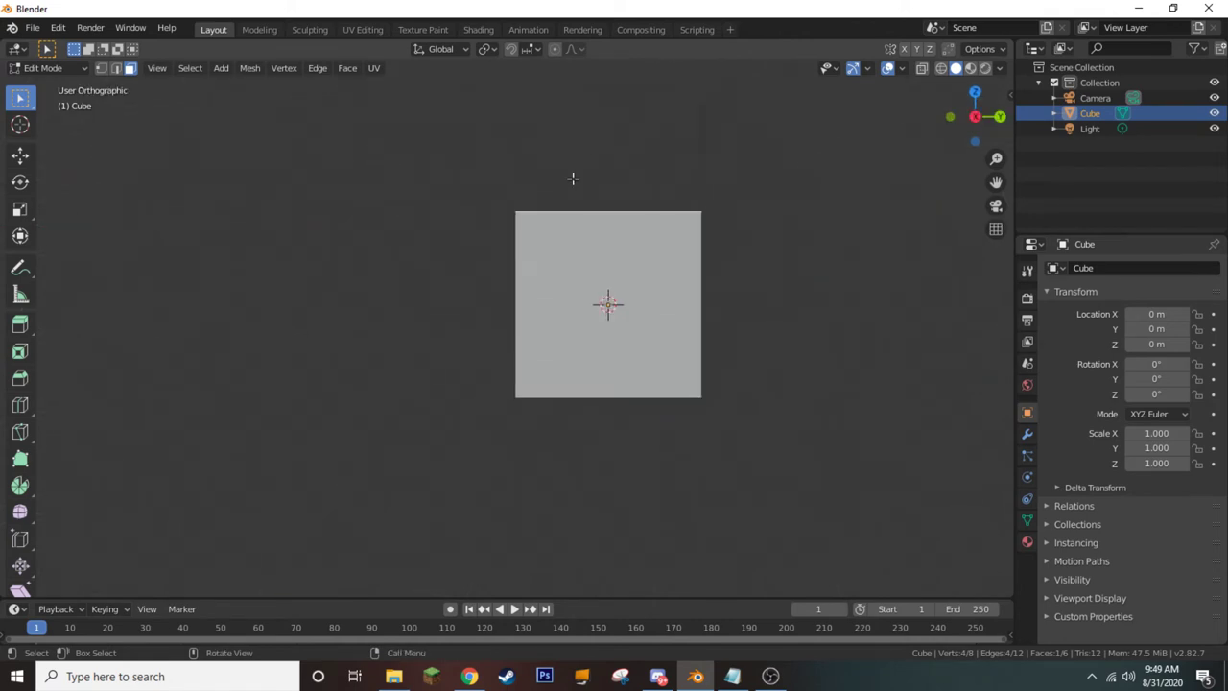
{"action": "key", "text": "shift+KP_1"}
{"action": "key", "text": "shift+KP_7"}
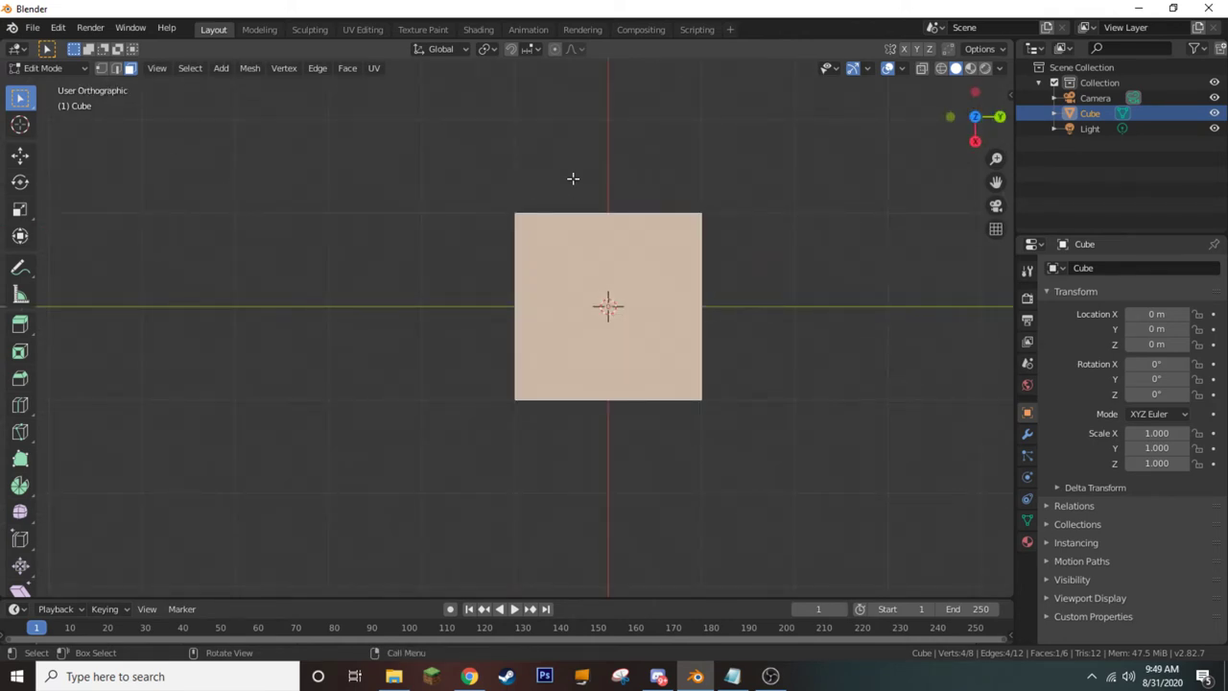
{"action": "key", "text": "KP_1"}
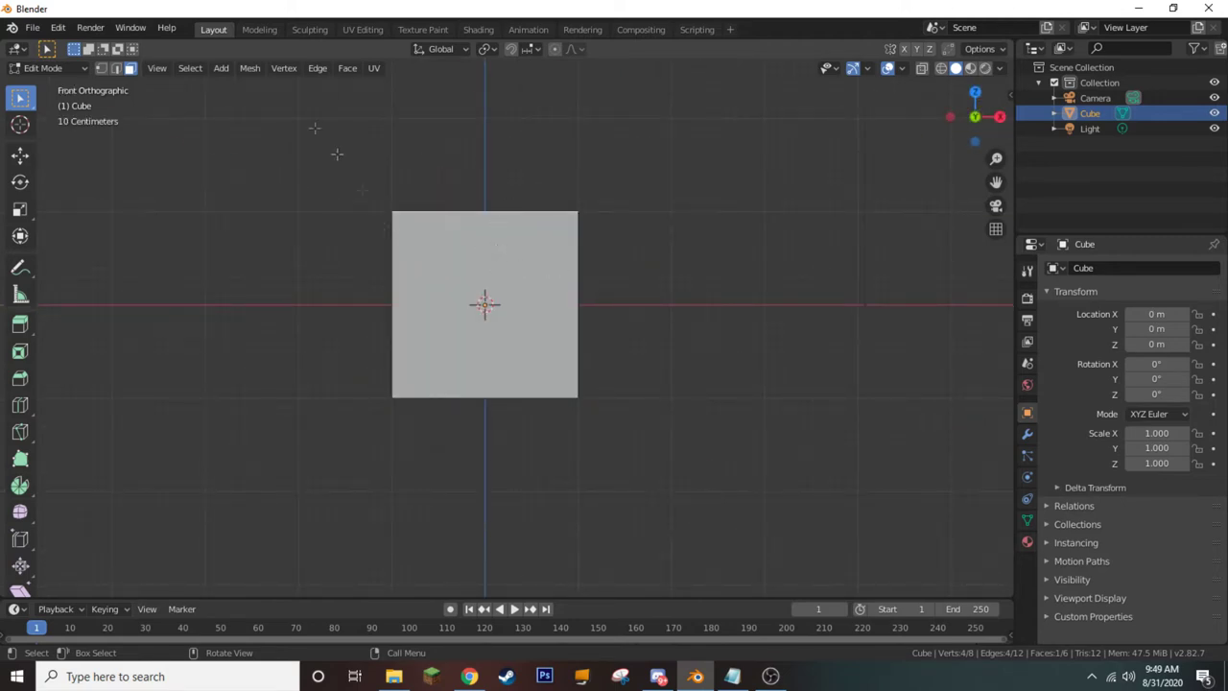
{"action": "left_click", "coordinate": [115, 70]}
{"action": "left_click", "coordinate": [401, 272]}
- Start moving the selected edge, then cancel so the cube stays unchanged
{"action": "middle_click_drag", "start_coordinate": [401, 259], "coordinate": [461, 271]}
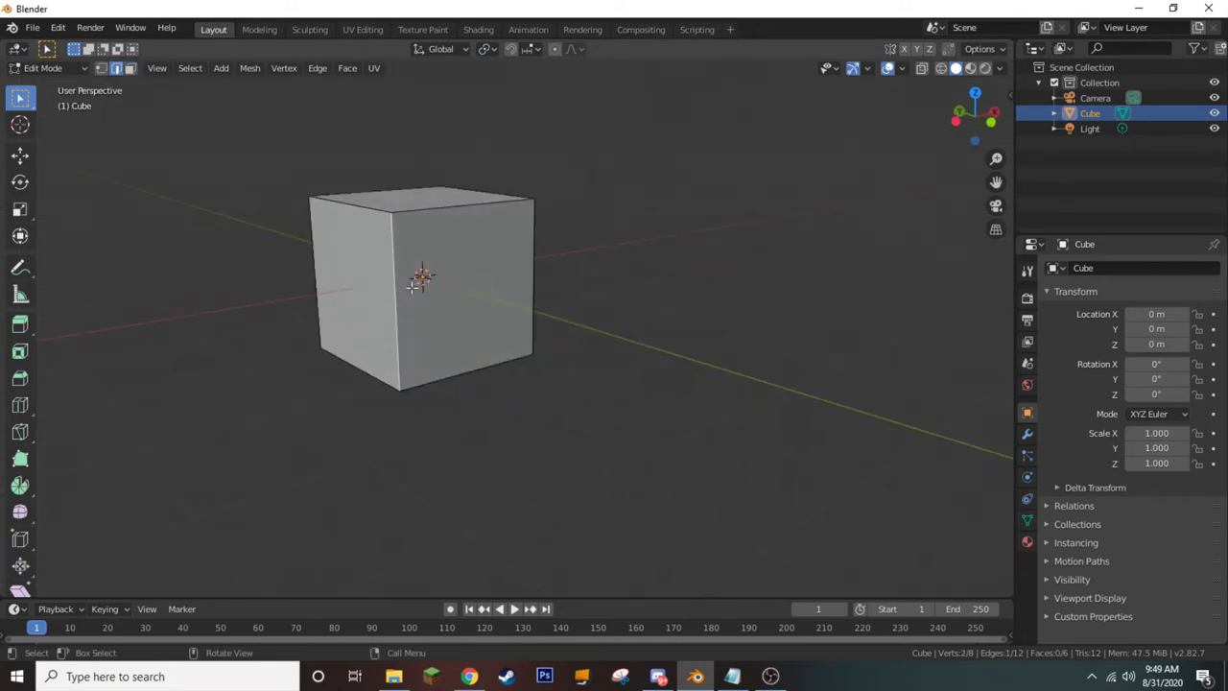
{"action": "key", "text": "g"}
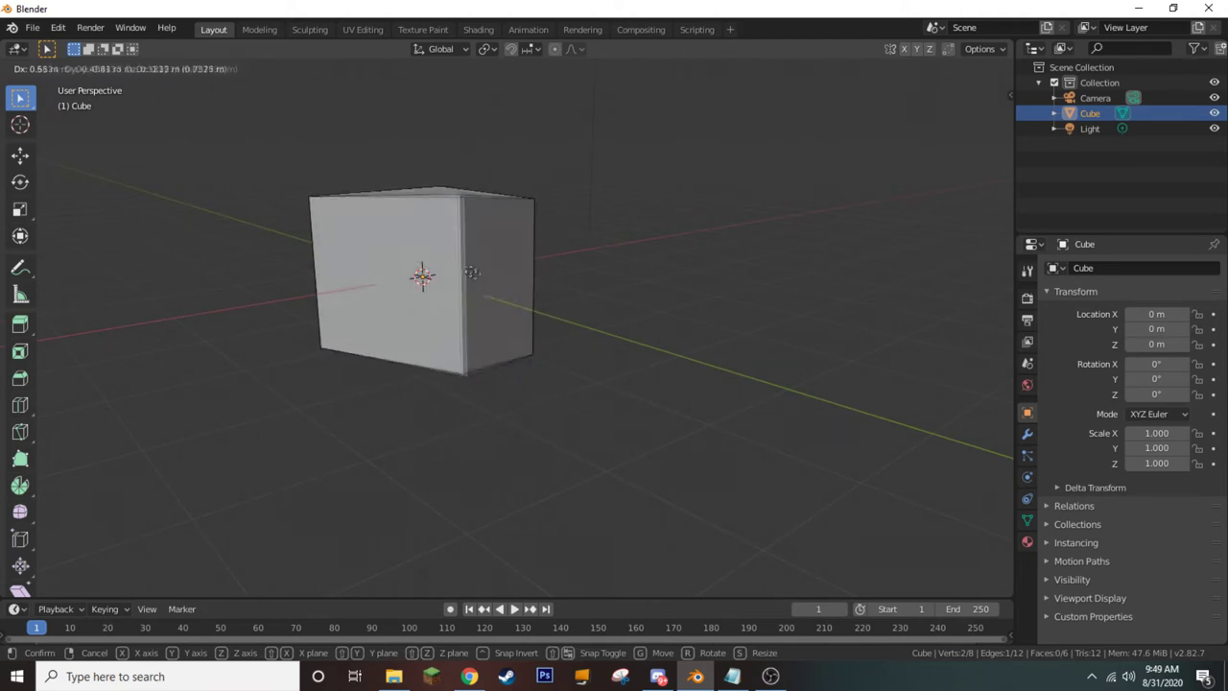
{"action": "right_click", "coordinate": [494, 208]}
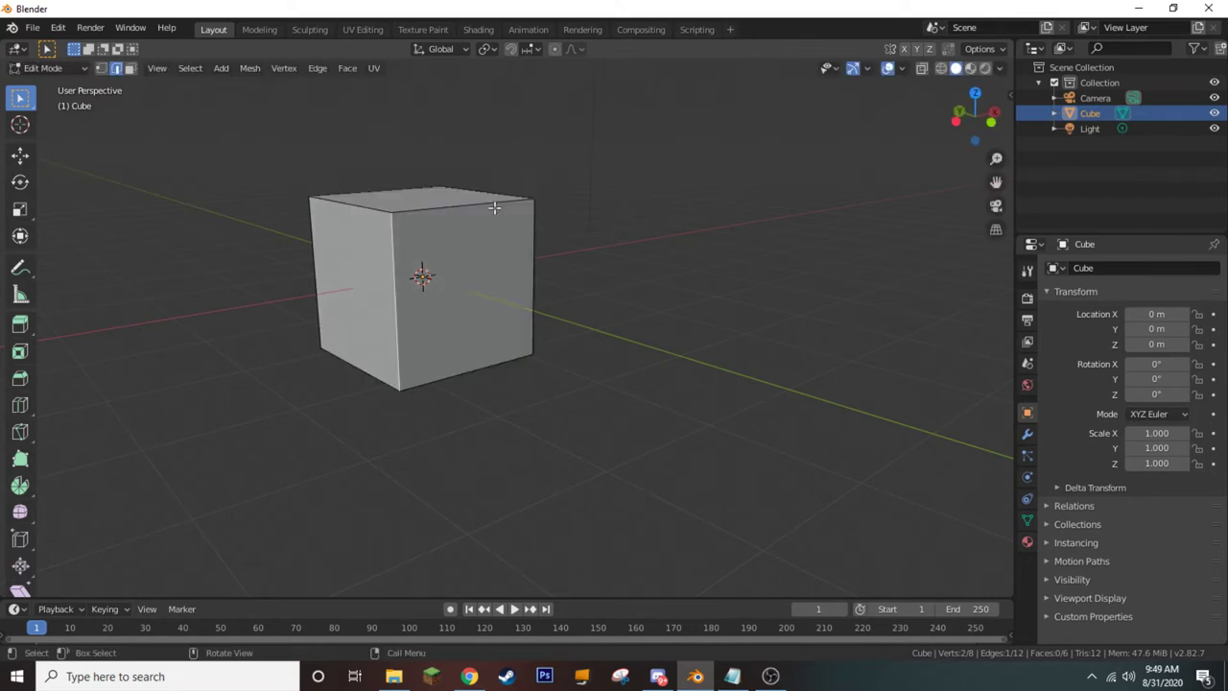
- Return to Face select mode and select all of the cube's faces
{"action": "left_click", "coordinate": [106, 67]}
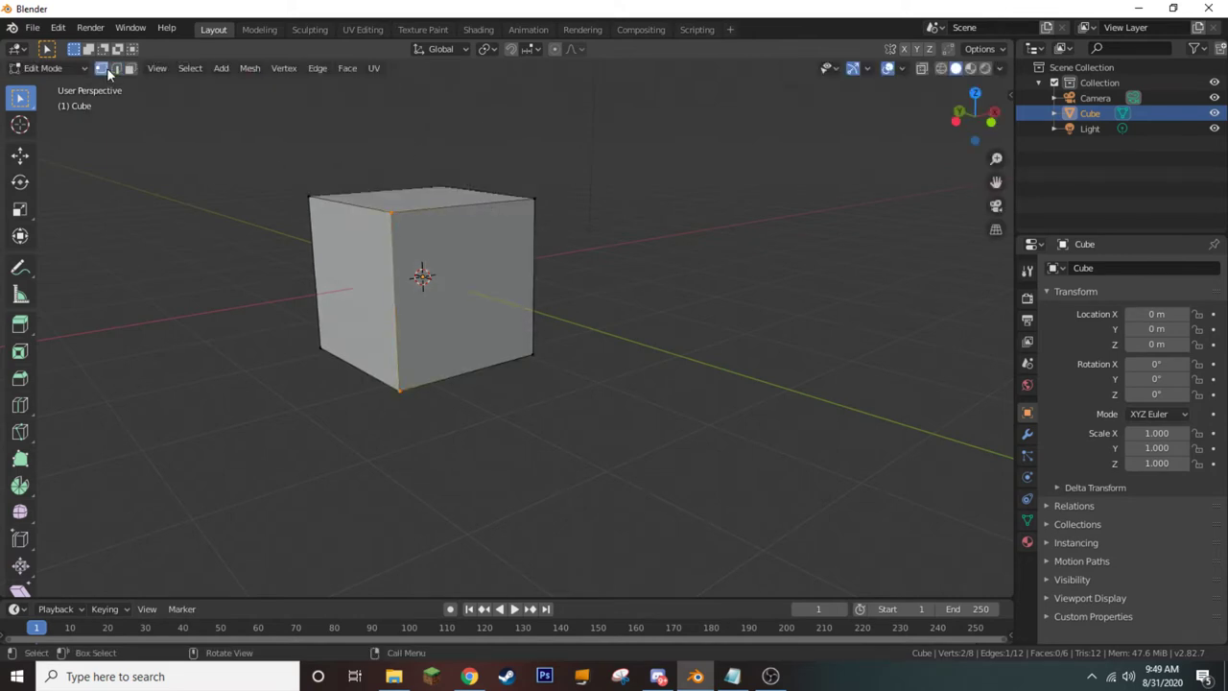
{"action": "left_click", "coordinate": [131, 69]}
{"action": "left_click", "coordinate": [453, 260]}
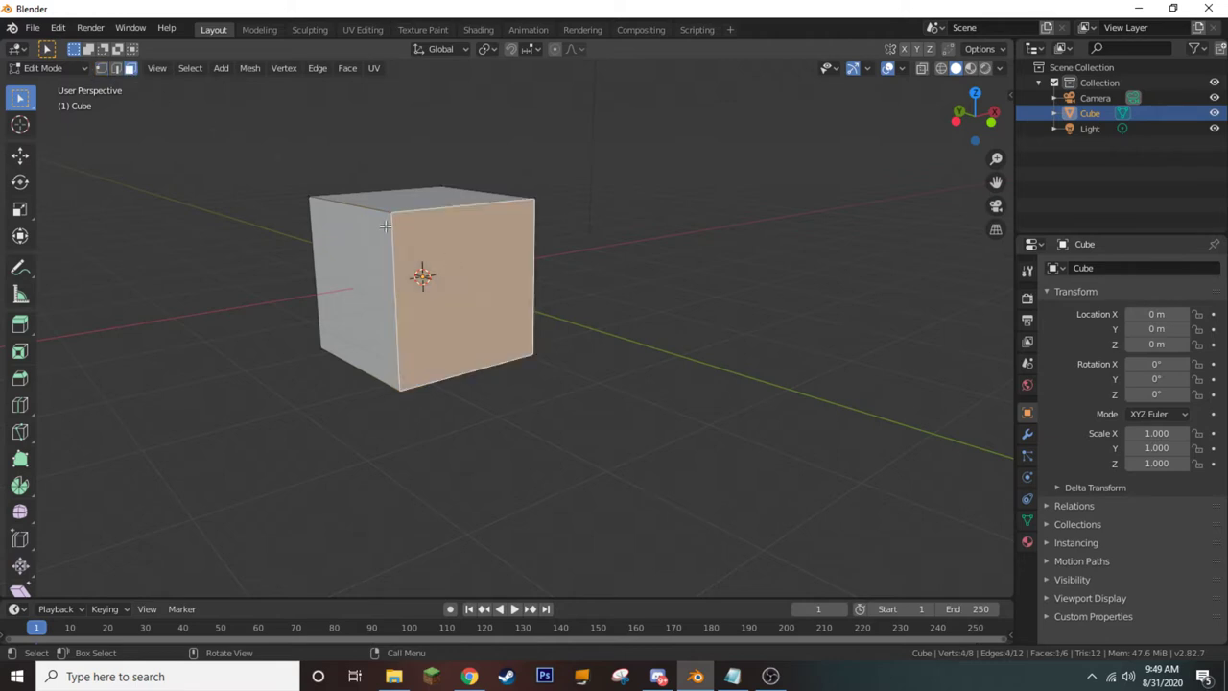
{"action": "key", "text": "a"}
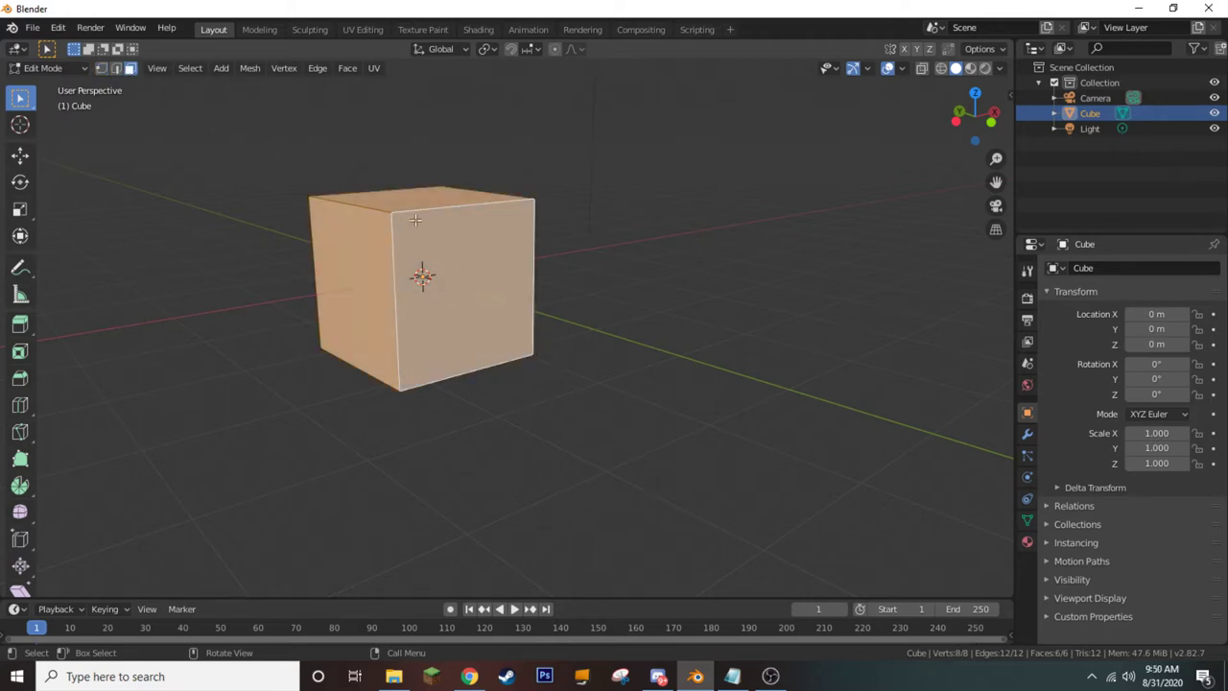
{"action": "middle_click_drag", "start_coordinate": [415, 220], "coordinate": [481, 248], "text": "shift"}
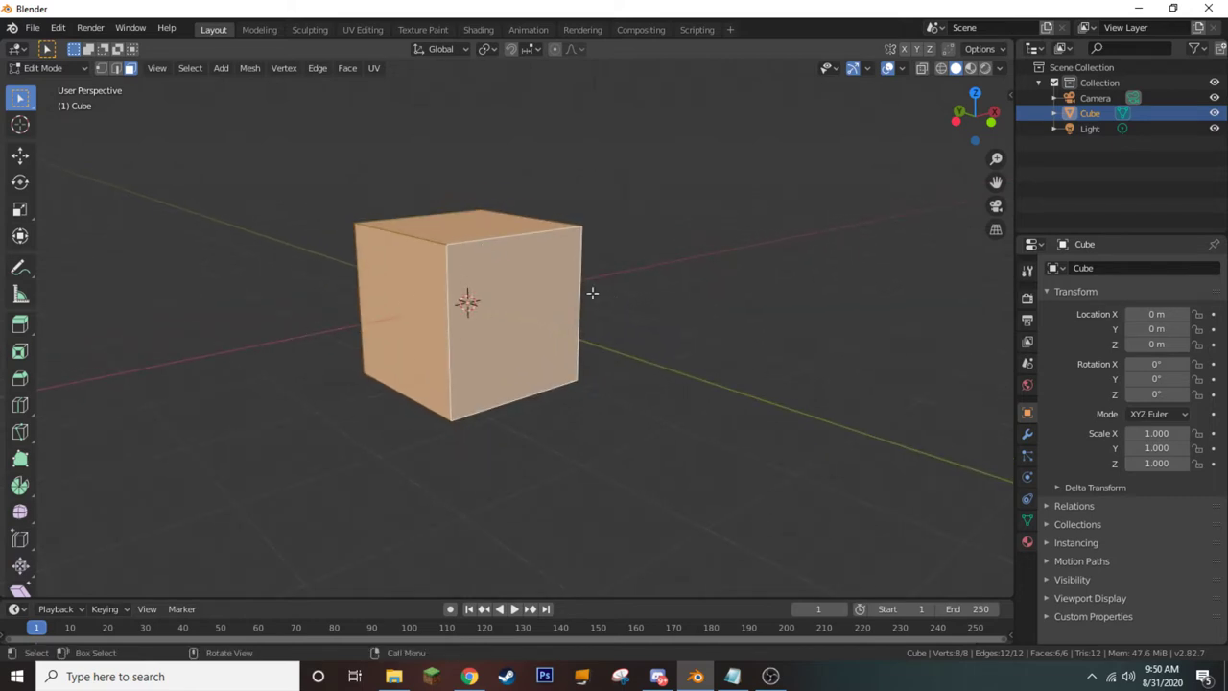
{"action": "scroll", "coordinate": [588, 292], "scroll_direction": "up", "scroll_amount": 1}
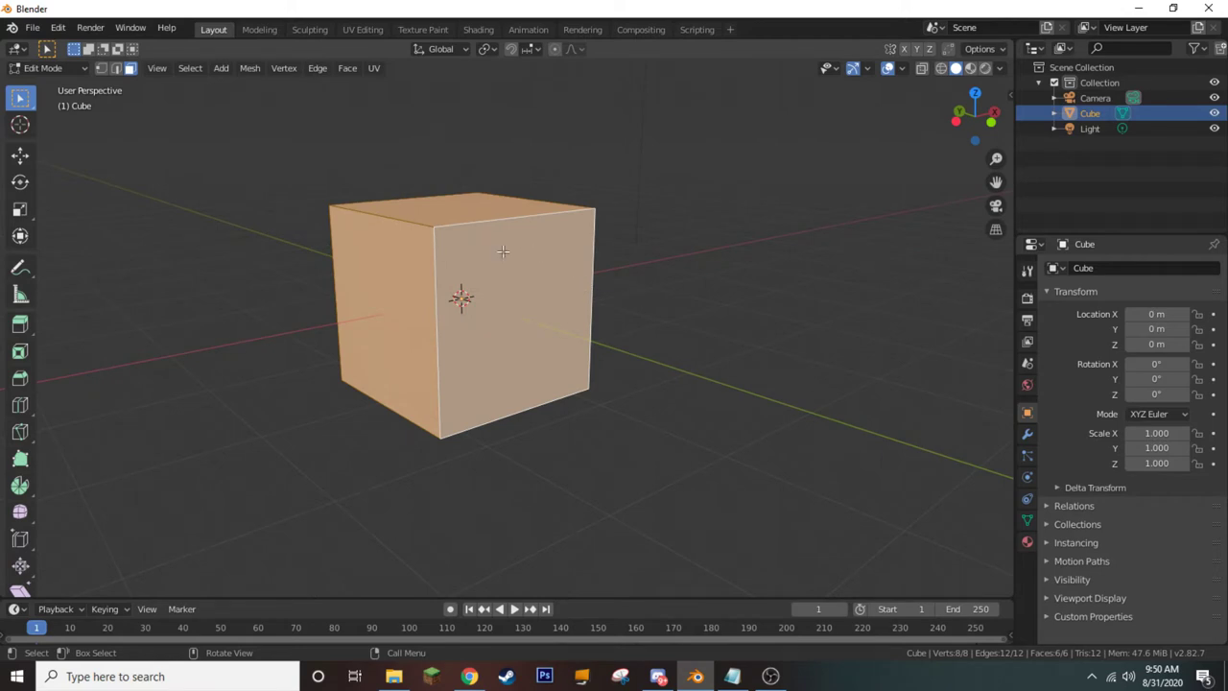
- Scale the whole mesh about 1.46 times along the X axis into a box
{"action": "key", "text": "s"}
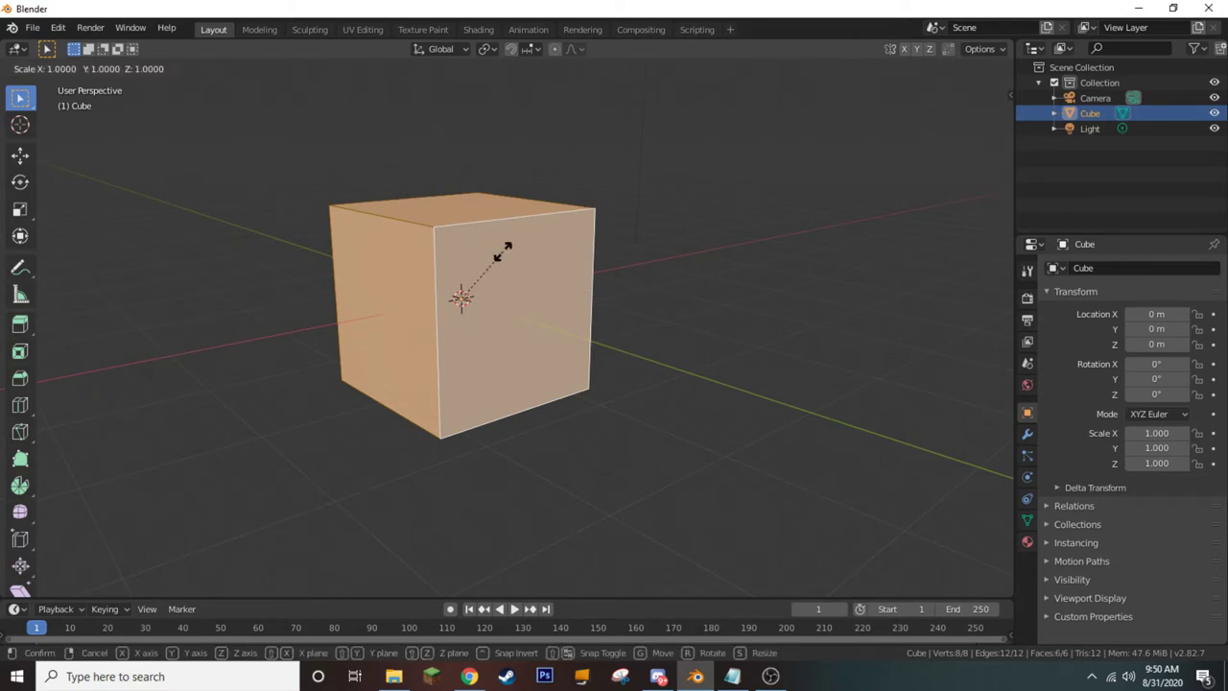
{"action": "key", "text": "x"}
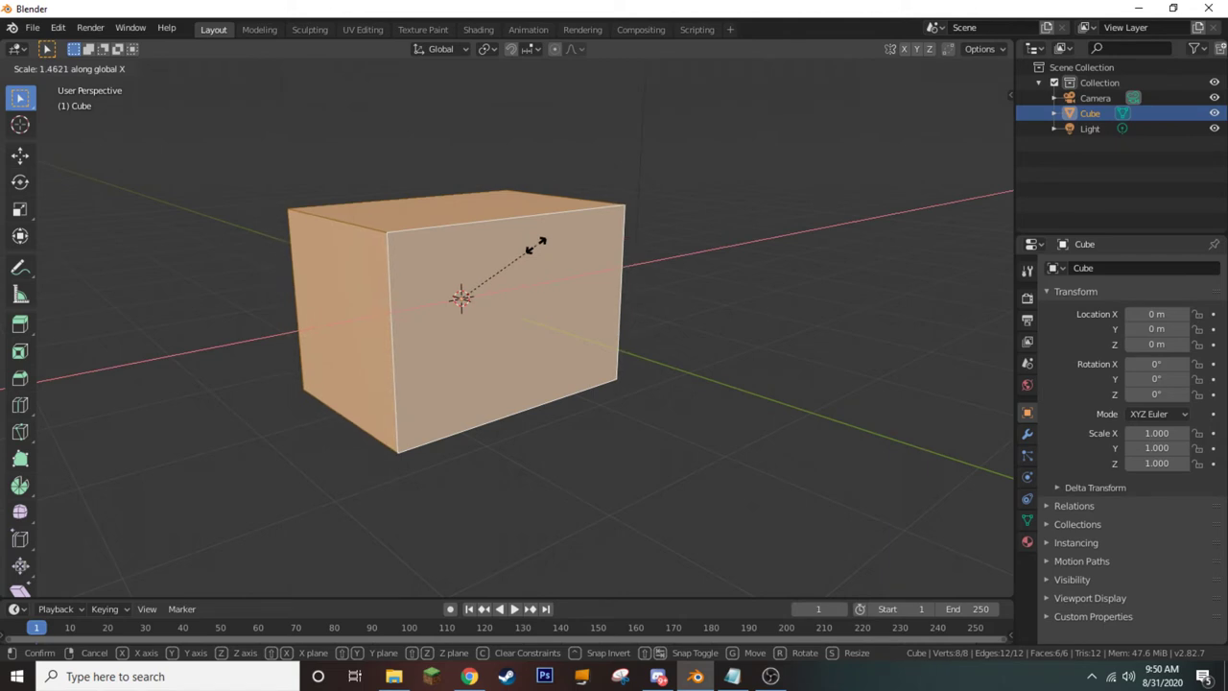
{"action": "left_click", "coordinate": [535, 244]}
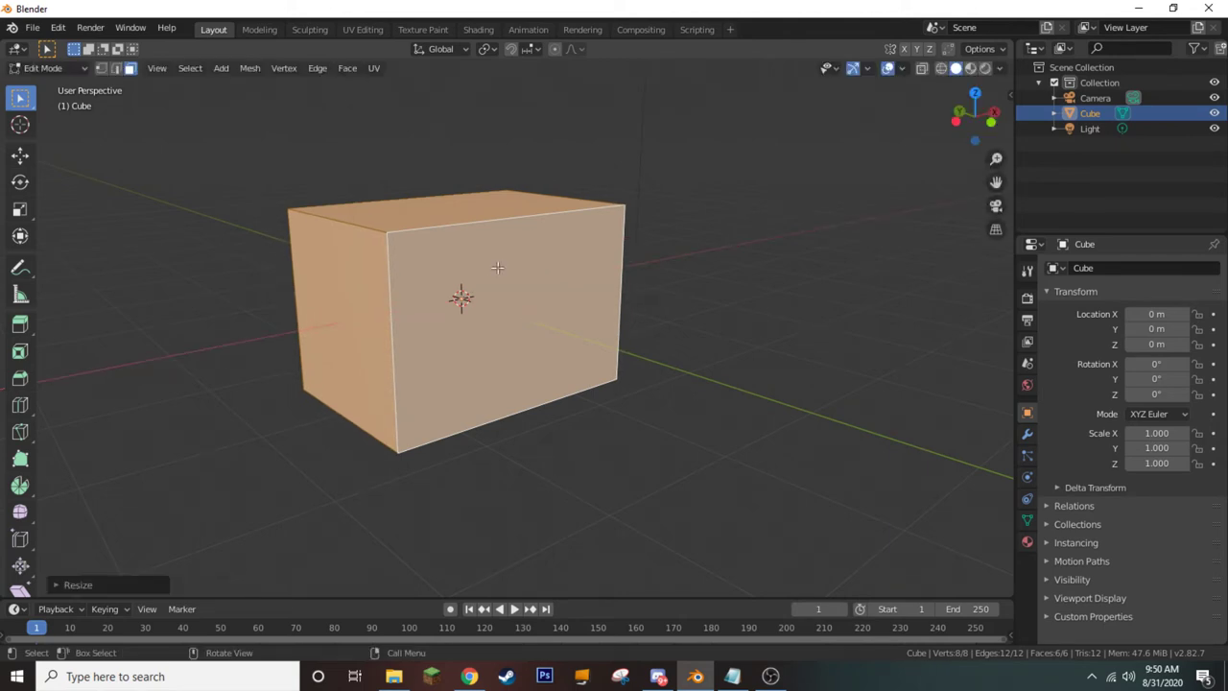
- Select the box's front face in front view and extrude it in place
{"action": "key", "text": "KP_1"}
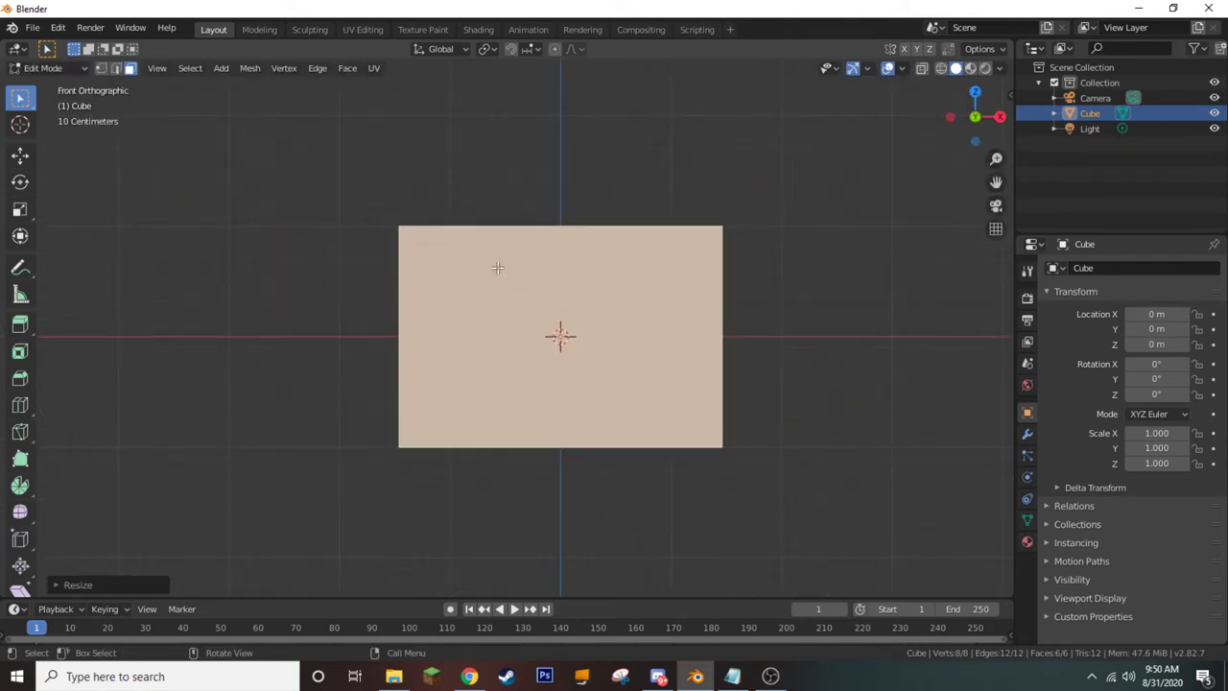
{"action": "left_click", "coordinate": [523, 294]}
{"action": "left_click", "coordinate": [677, 212]}
{"action": "left_click", "coordinate": [619, 266]}
{"action": "scroll", "coordinate": [614, 314], "scroll_direction": "up", "scroll_amount": 1}
{"action": "middle_click_drag", "start_coordinate": [616, 316], "coordinate": [592, 294], "text": "shift"}
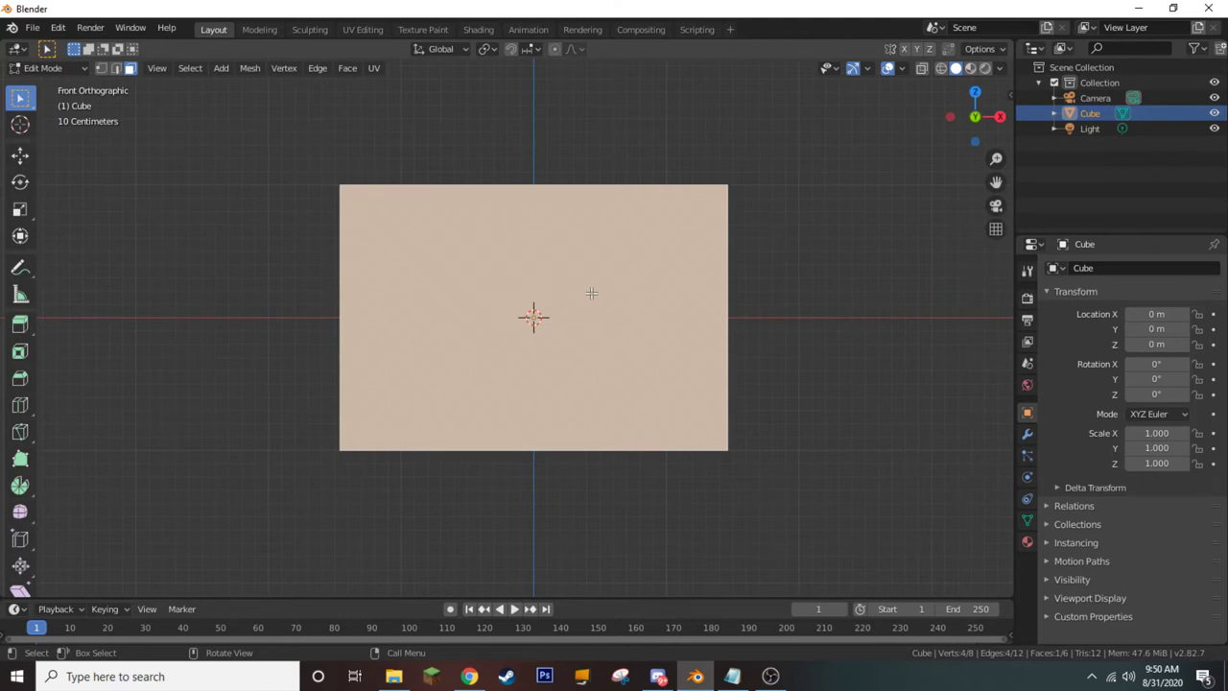
{"action": "middle_click_drag", "start_coordinate": [591, 293], "coordinate": [601, 318]}
{"action": "key", "text": "e"}
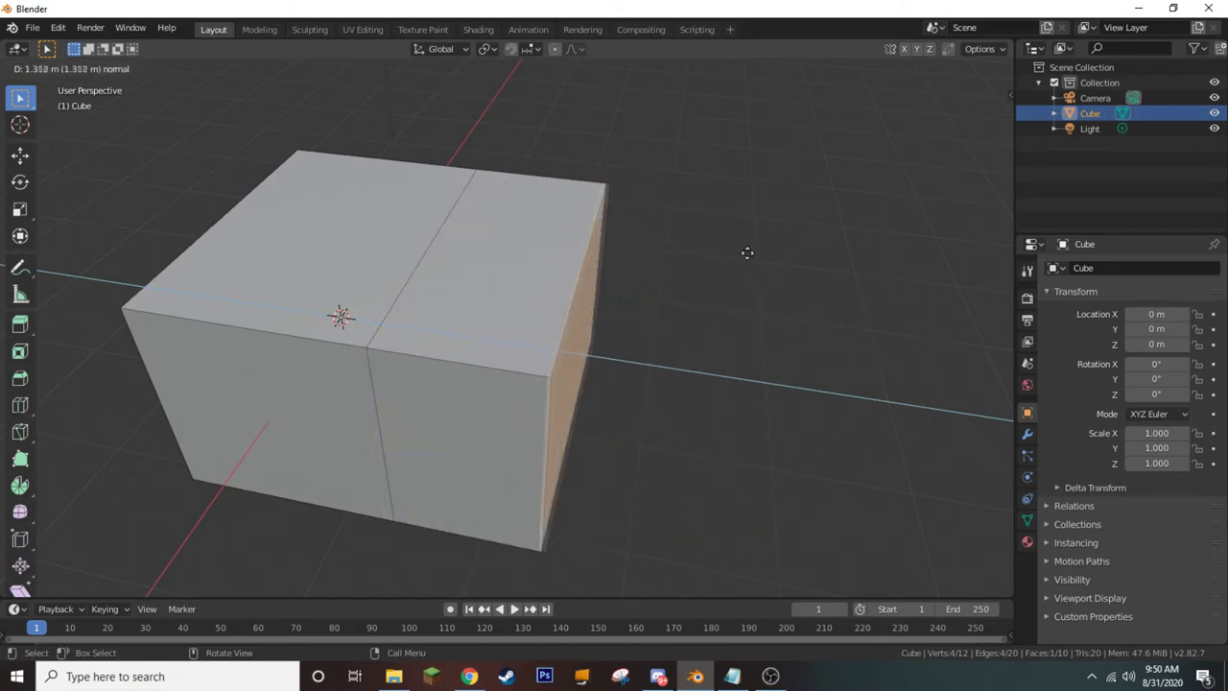
{"action": "key", "text": "Escape"}
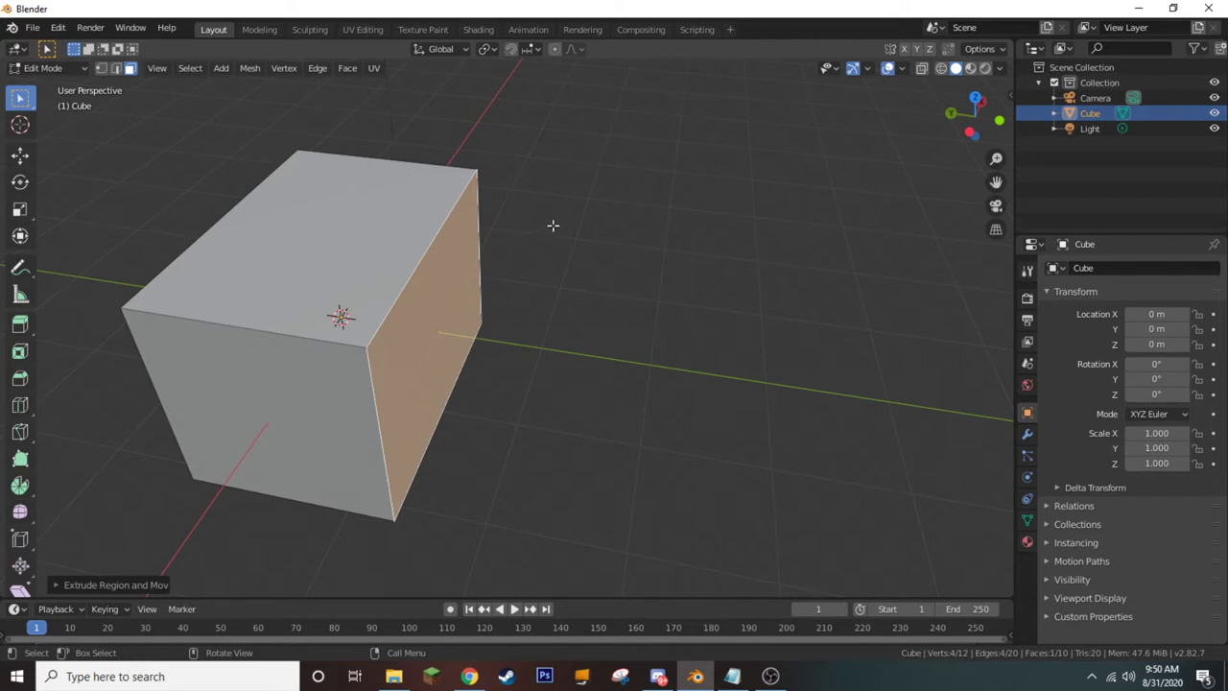
- Resize the extruded front face, then check the inner and border faces by selecting them
{"action": "key", "text": "s"}
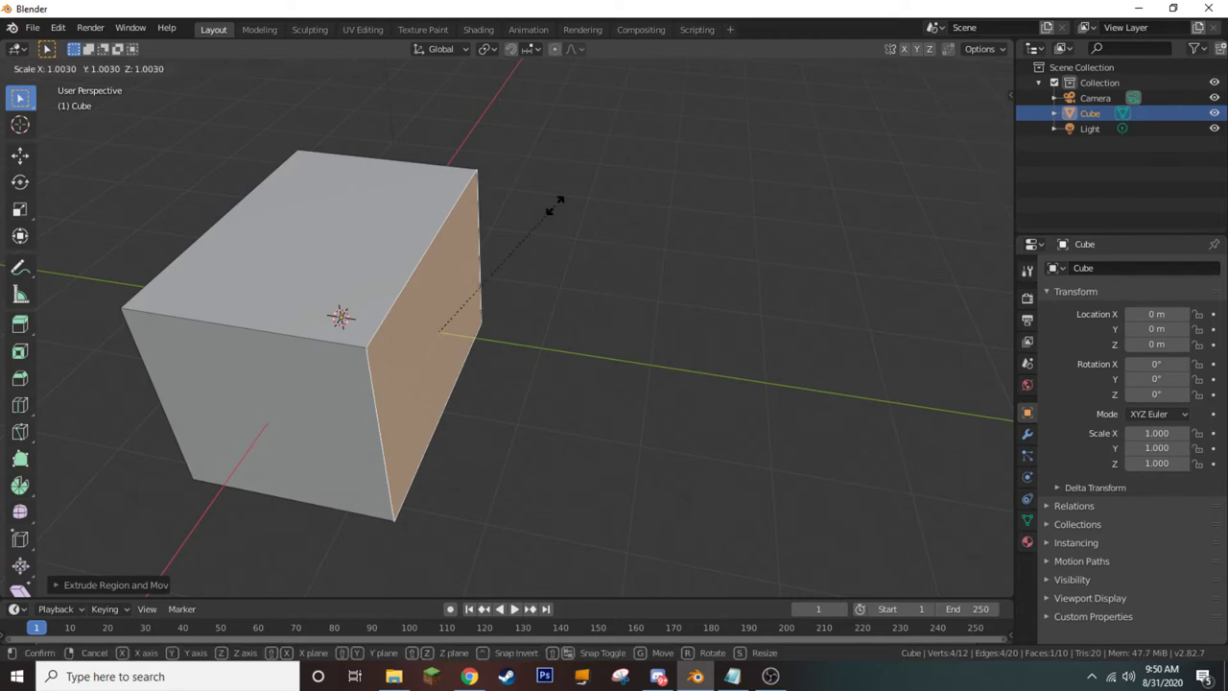
{"action": "left_click", "coordinate": [511, 252]}
{"action": "middle_click_drag", "start_coordinate": [426, 297], "coordinate": [405, 324]}
{"action": "scroll", "coordinate": [405, 323], "scroll_direction": "up", "scroll_amount": 1}
{"action": "left_click", "coordinate": [375, 249]}
{"action": "left_click", "coordinate": [326, 429]}
{"action": "left_click", "coordinate": [331, 470]}
{"action": "left_click", "coordinate": [561, 327]}
{"action": "left_click", "coordinate": [471, 240]}
{"action": "left_click", "coordinate": [473, 303]}
{"action": "middle_click_drag", "start_coordinate": [473, 304], "coordinate": [523, 301]}
- In front view, scale the front face to set the inner panel's size
{"action": "key", "text": "KP_1"}
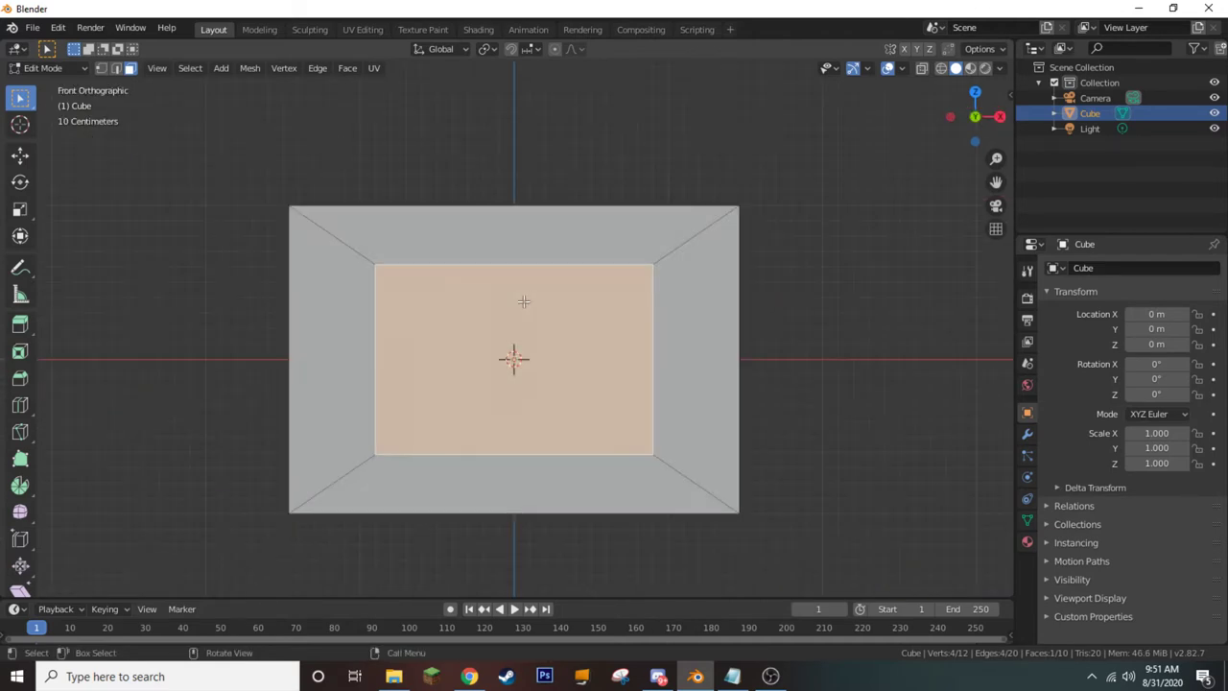
{"action": "scroll", "coordinate": [522, 302], "scroll_direction": "up", "scroll_amount": 1}
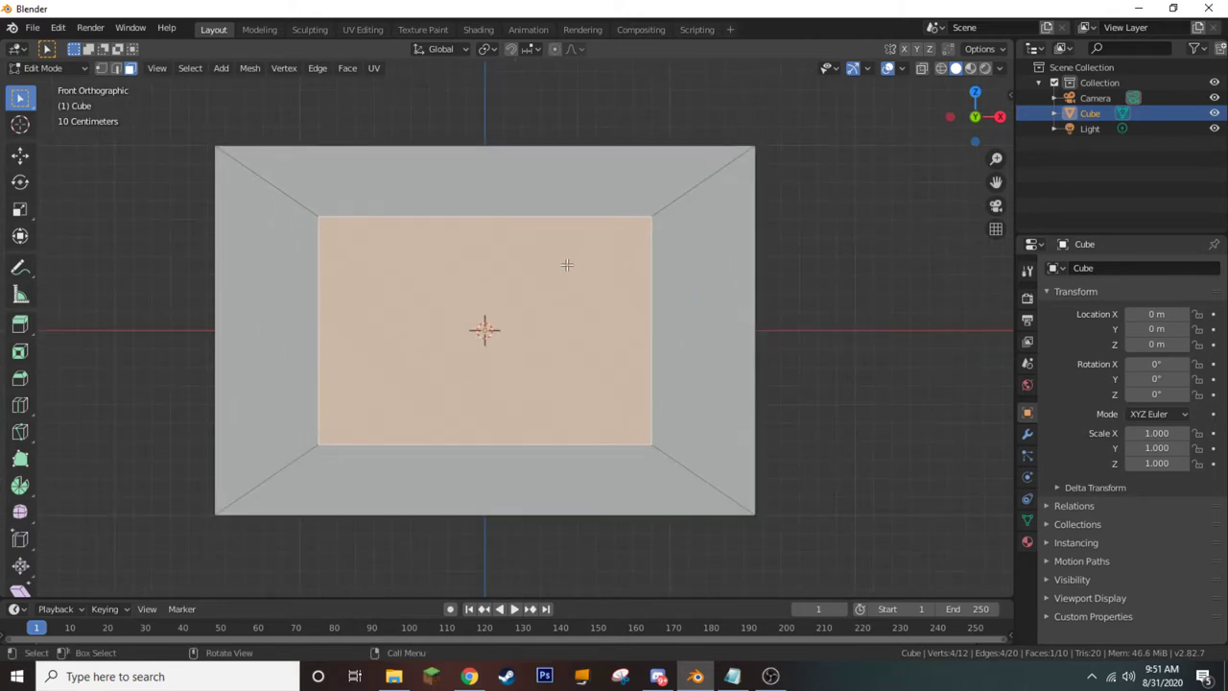
{"action": "key", "text": "s"}
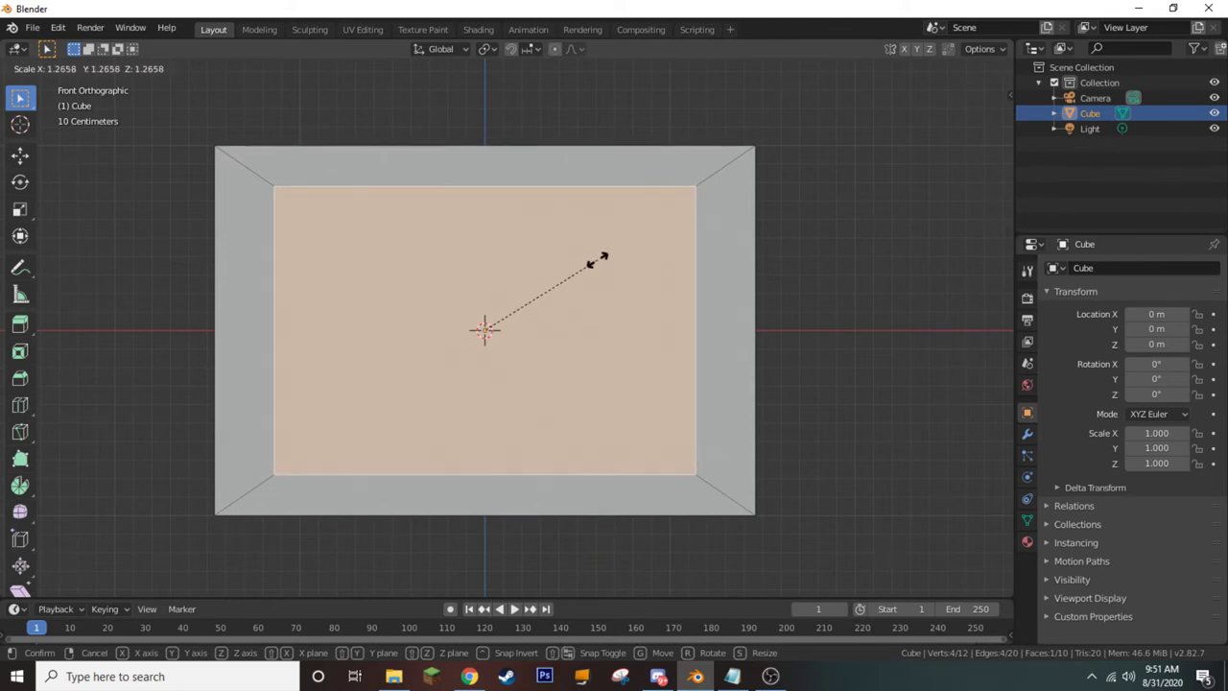
{"action": "left_click", "coordinate": [597, 261]}
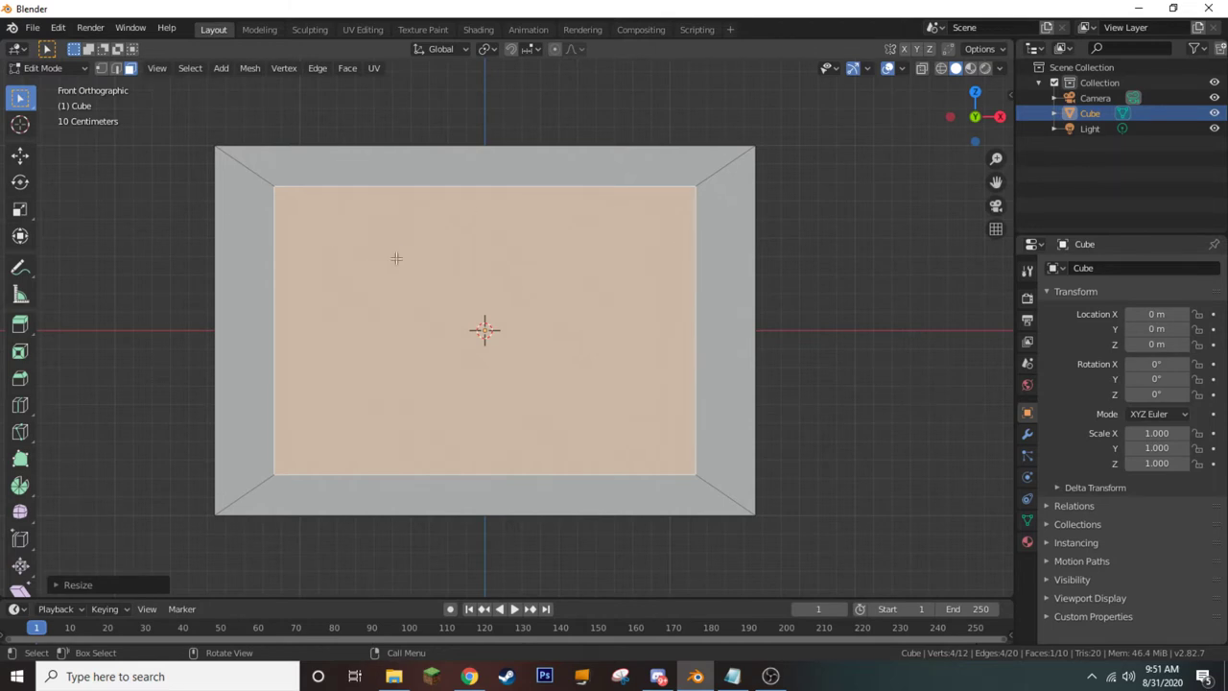
- Slide the selected inner front panel to the left along the X axis with the Move tool
{"action": "left_click", "coordinate": [20, 157]}
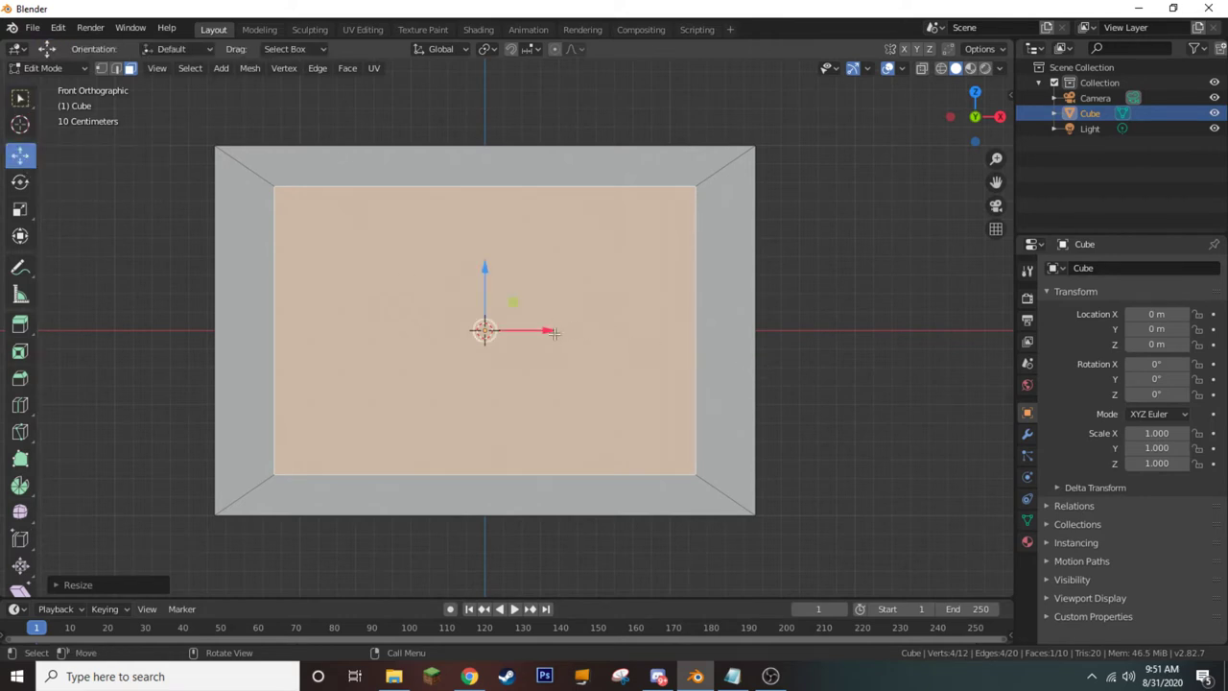
{"action": "left_click_drag", "start_coordinate": [553, 332], "coordinate": [510, 330]}
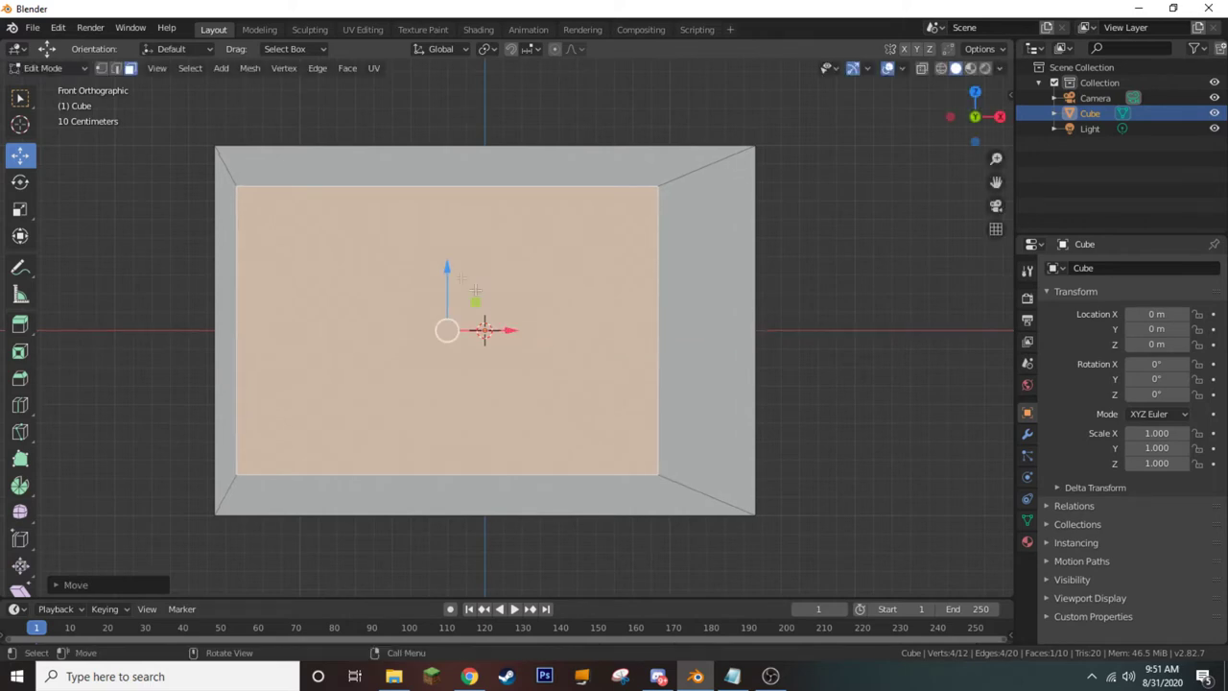
{"action": "middle_click_drag", "start_coordinate": [419, 241], "coordinate": [538, 268]}
{"action": "key", "text": "Tab"}
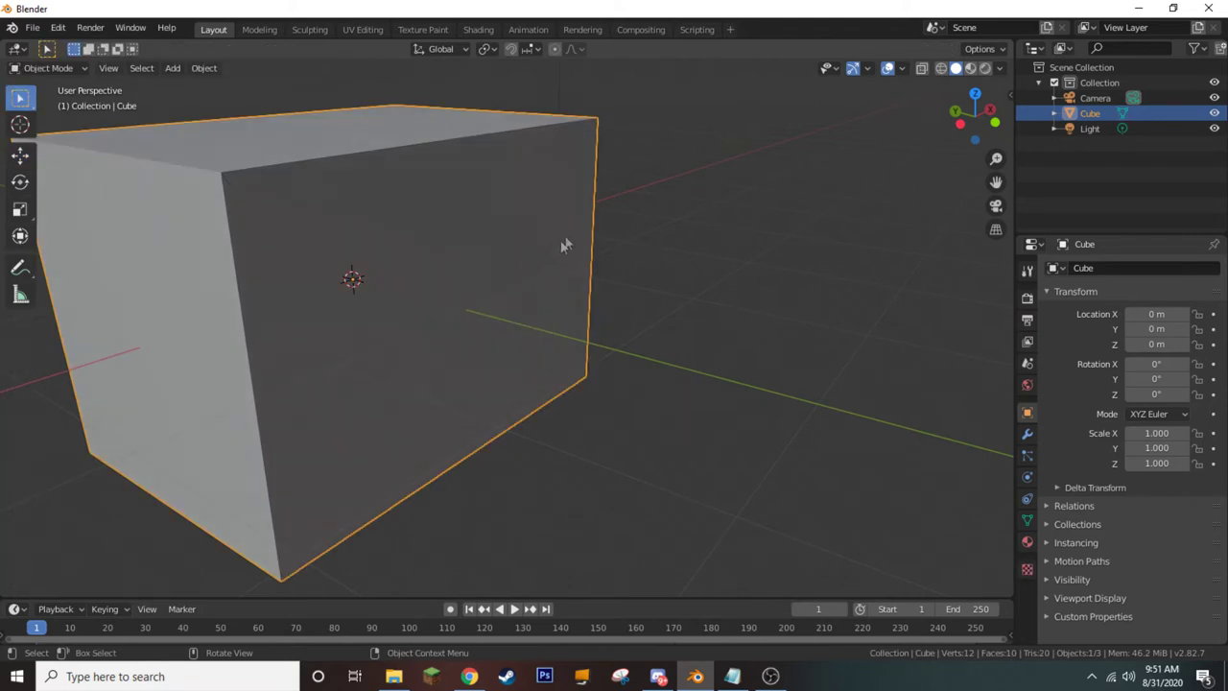
{"action": "key", "text": "Tab"}
- Extrude the inner front panel about 0.06 m into the box, then return to Object Mode
{"action": "middle_click_drag", "start_coordinate": [431, 252], "coordinate": [451, 269]}
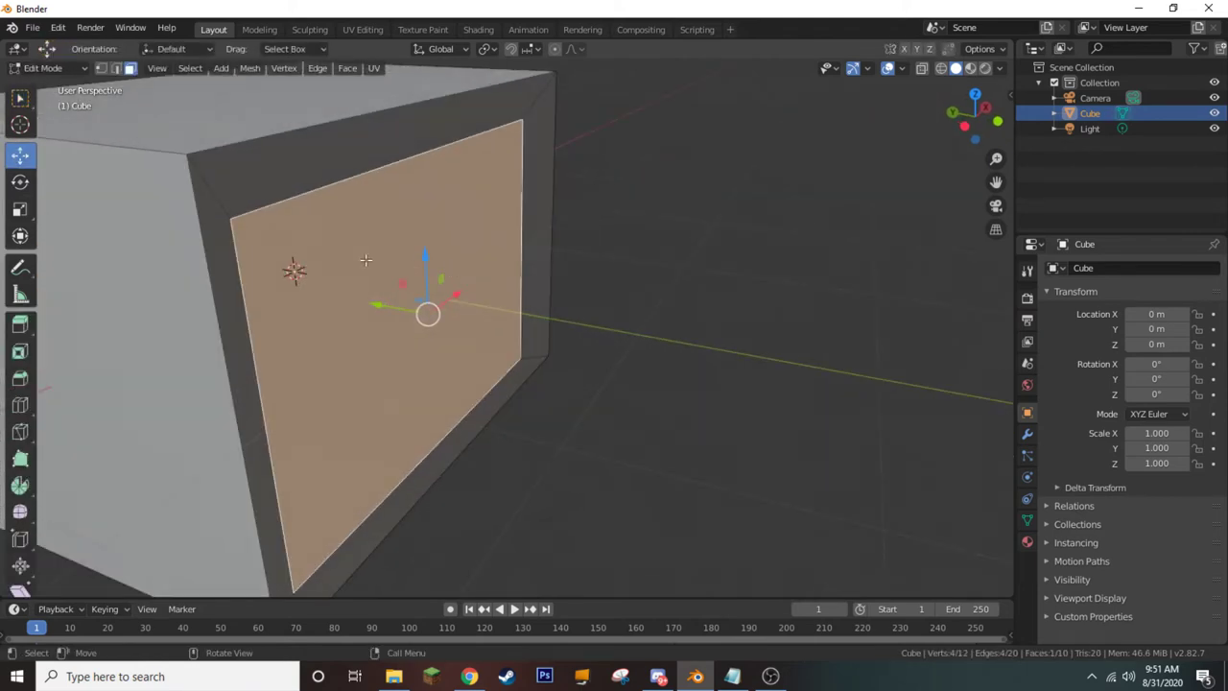
{"action": "middle_click_drag", "start_coordinate": [368, 264], "coordinate": [464, 299]}
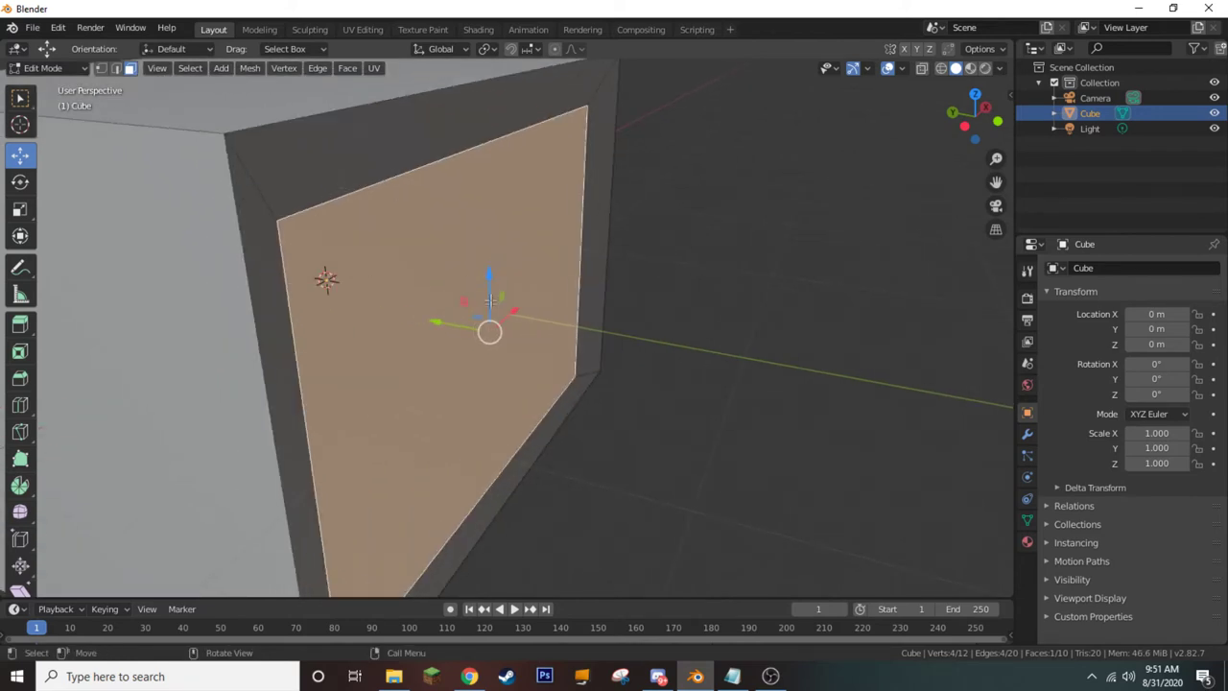
{"action": "key", "text": "e"}
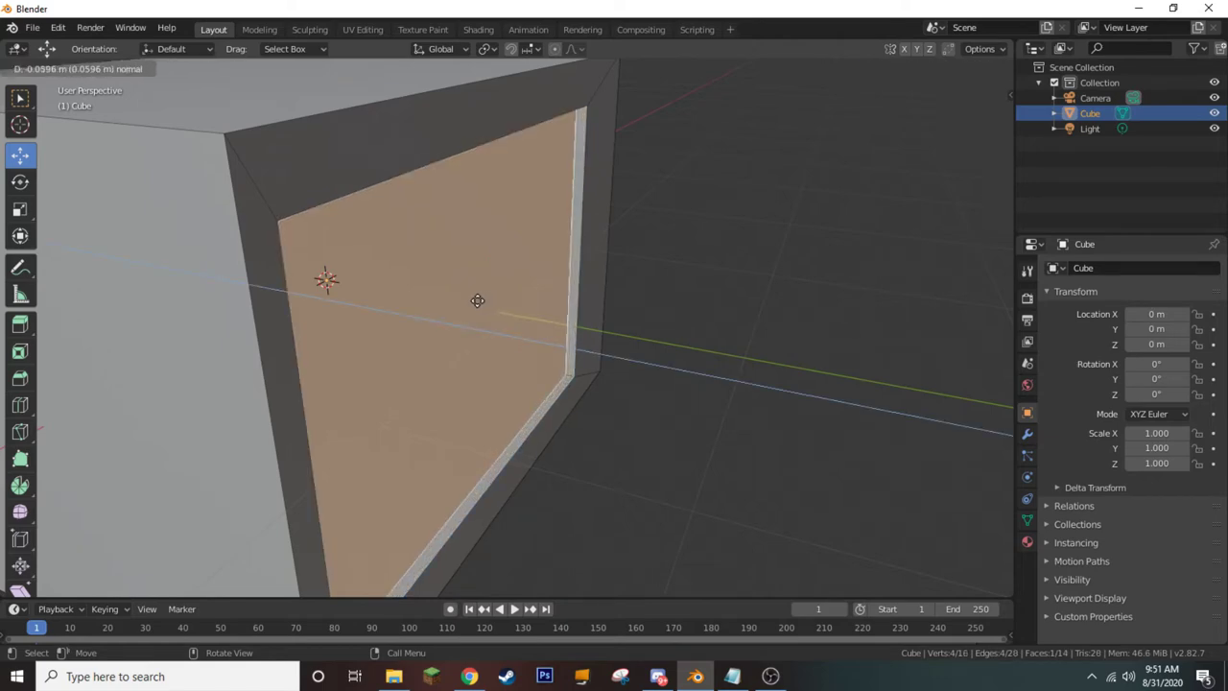
{"action": "left_click", "coordinate": [477, 300]}
{"action": "key", "text": "Tab"}
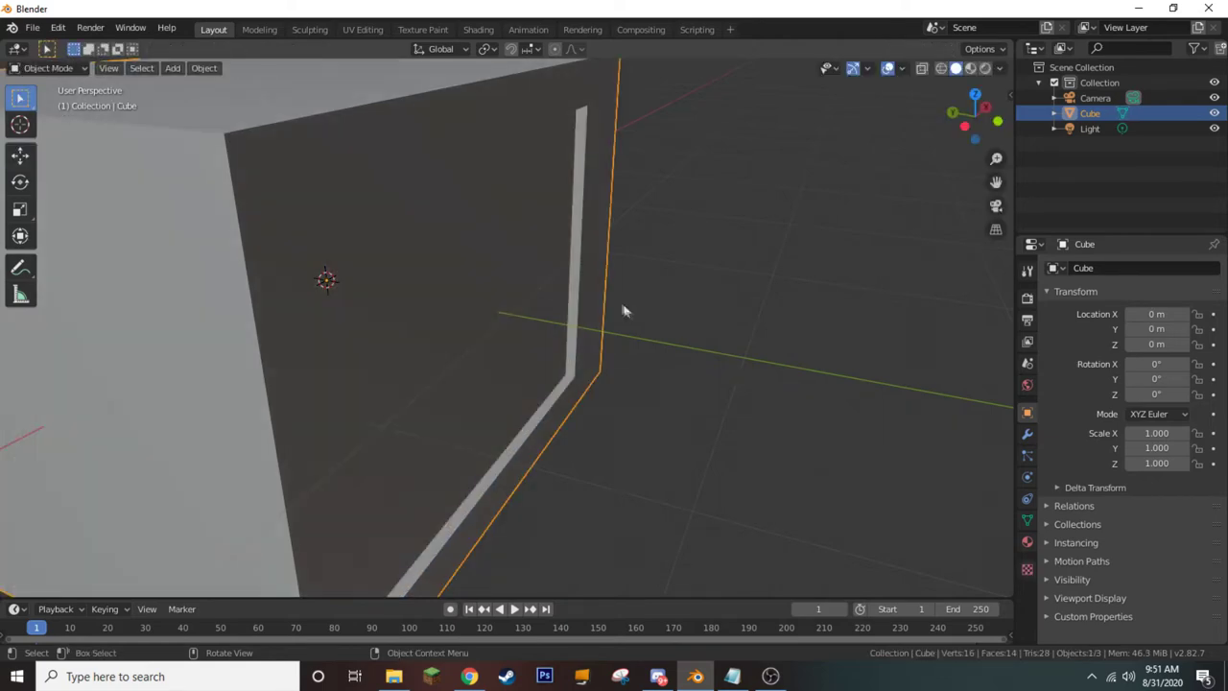
{"action": "scroll", "coordinate": [627, 313], "scroll_direction": "down", "scroll_amount": 4}
{"action": "scroll", "coordinate": [467, 297], "scroll_direction": "up", "scroll_amount": 3}
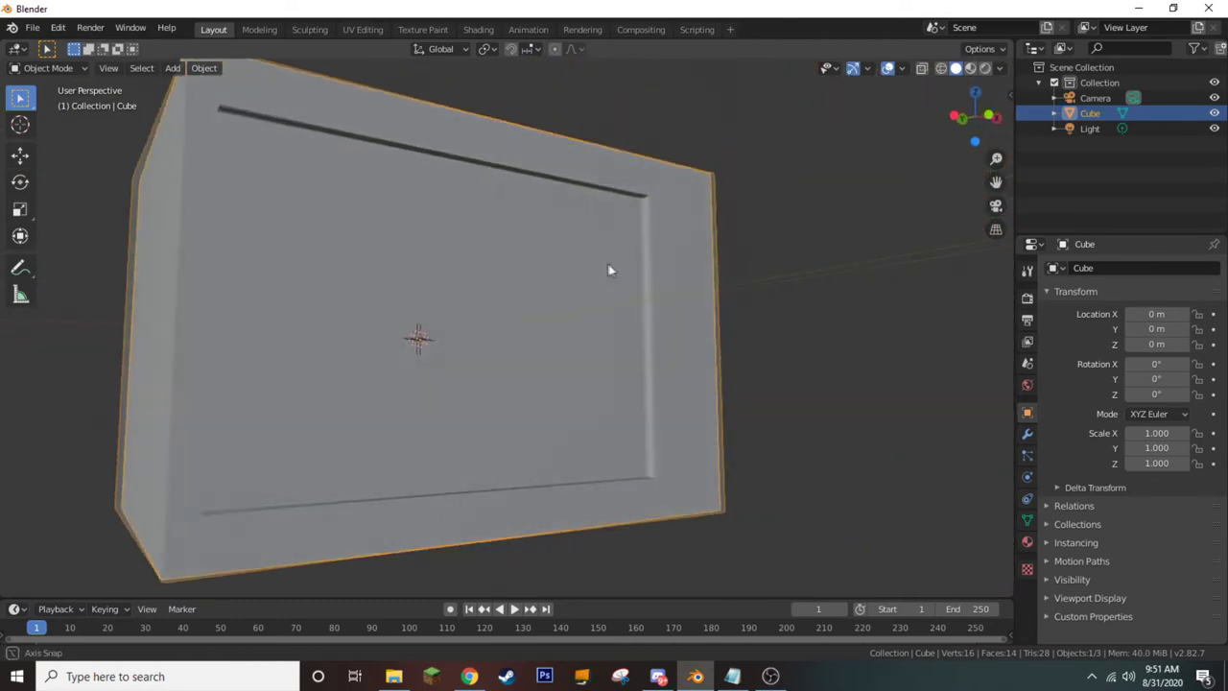